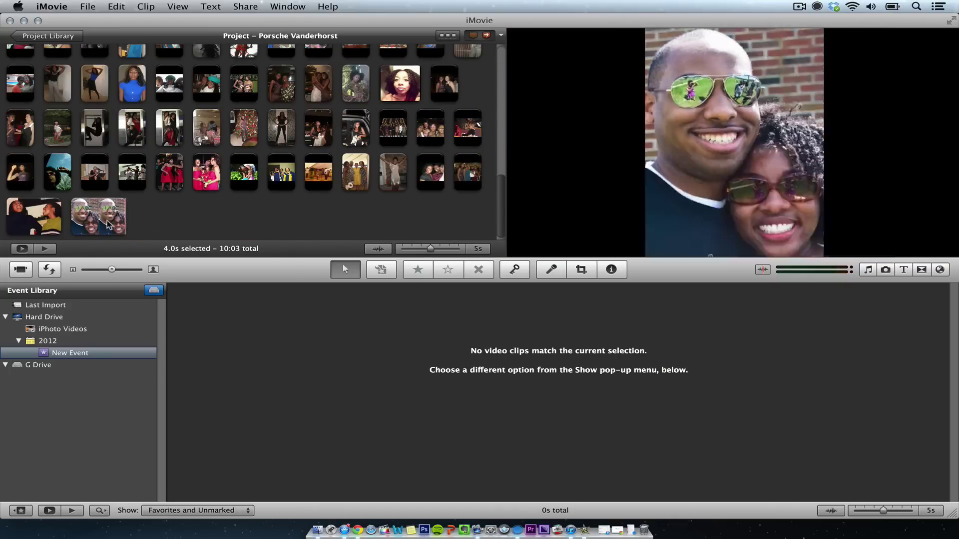
Look through the photo clips in the project, from the closing couple photo back to the opening pictures
left_click(107, 225)
left_click(181, 183)
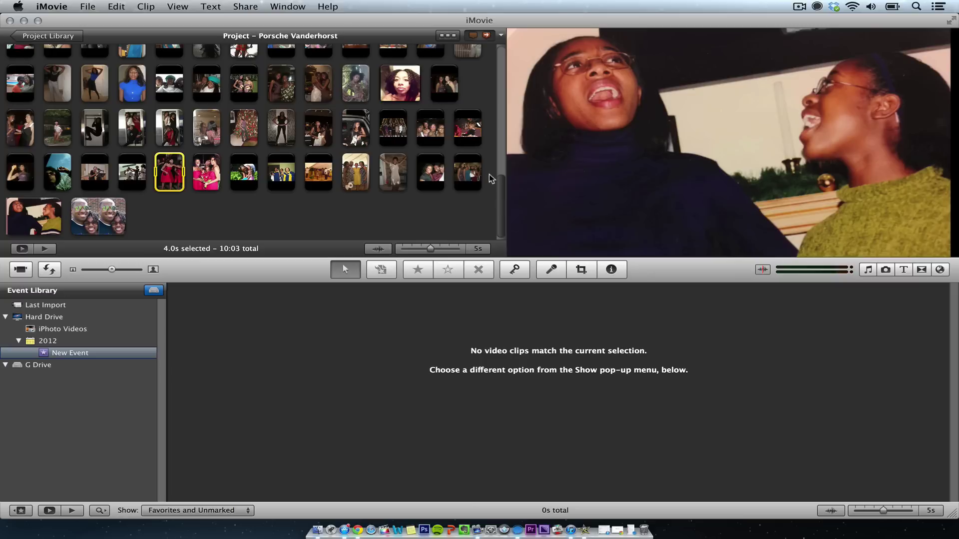
scroll(491, 99, "up", 10)
scroll(492, 98, "up", 3)
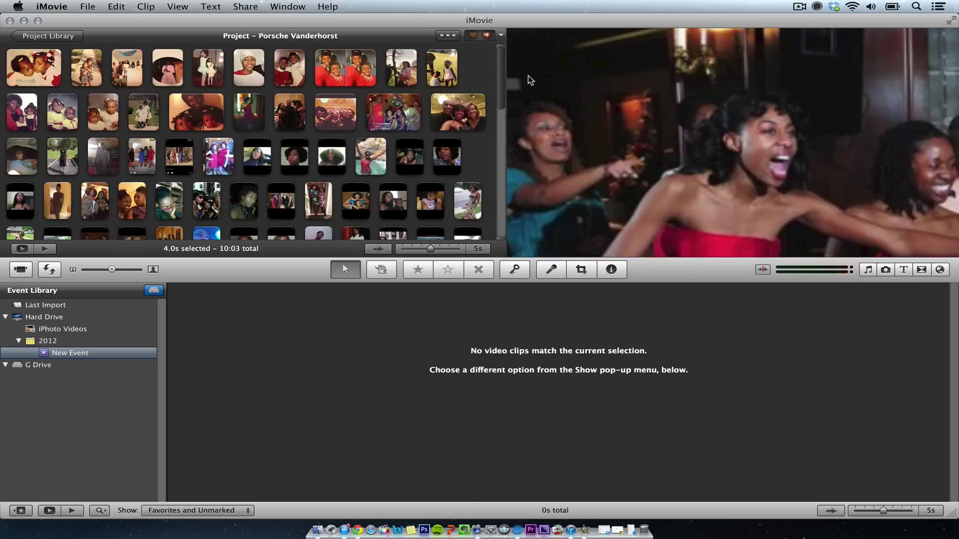
scroll(497, 83, "down", 5)
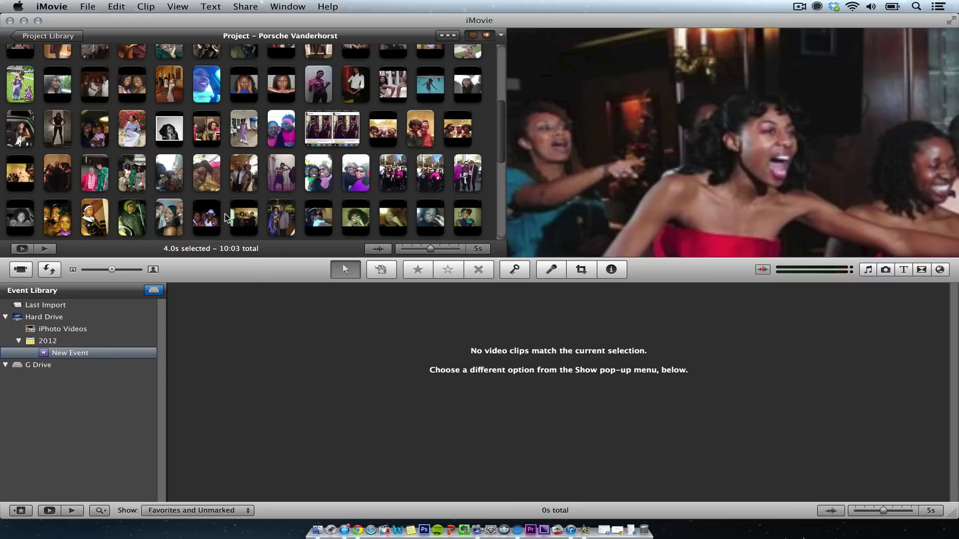
left_click_drag(501, 128, 498, 181)
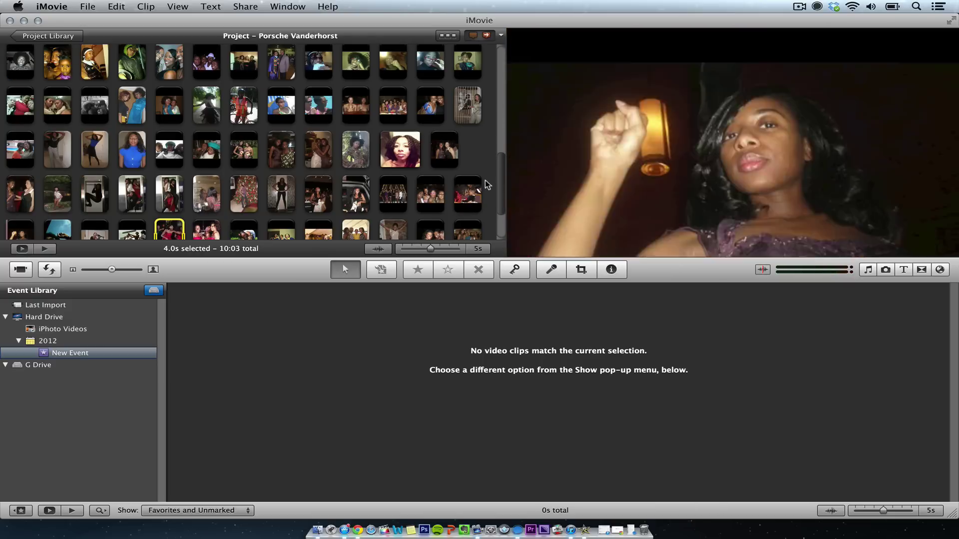
Review the General, Browser, Video and Fonts preferences, and close them without changing any setting
left_click(50, 6)
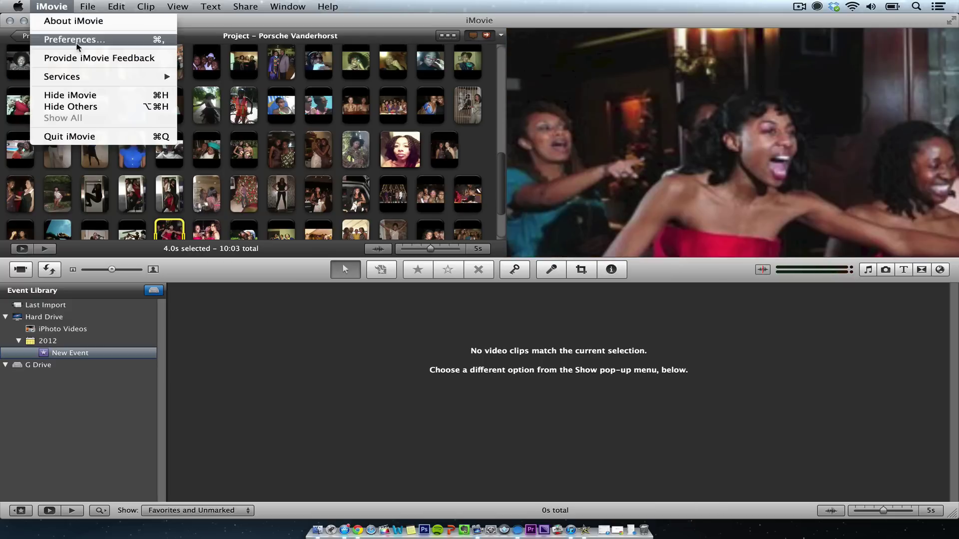
left_click(75, 40)
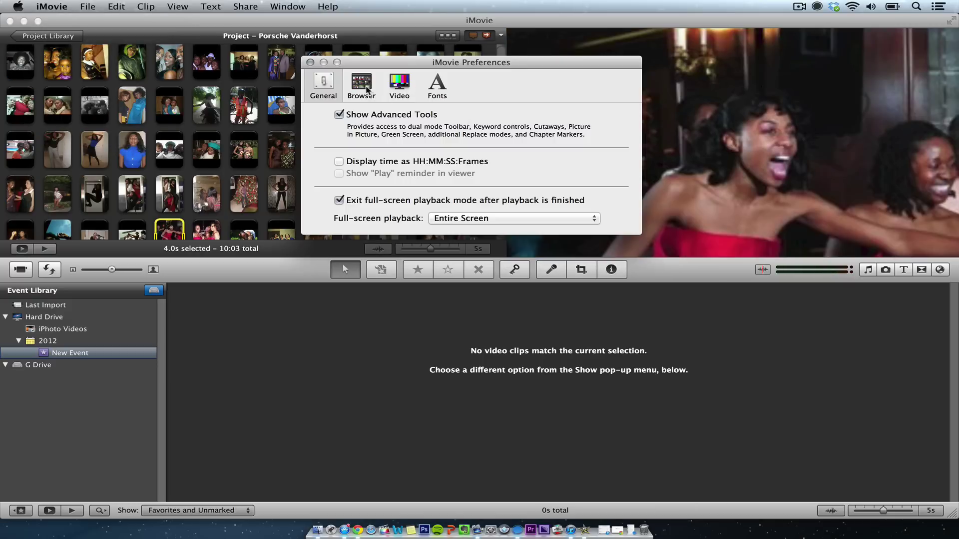
left_click(362, 85)
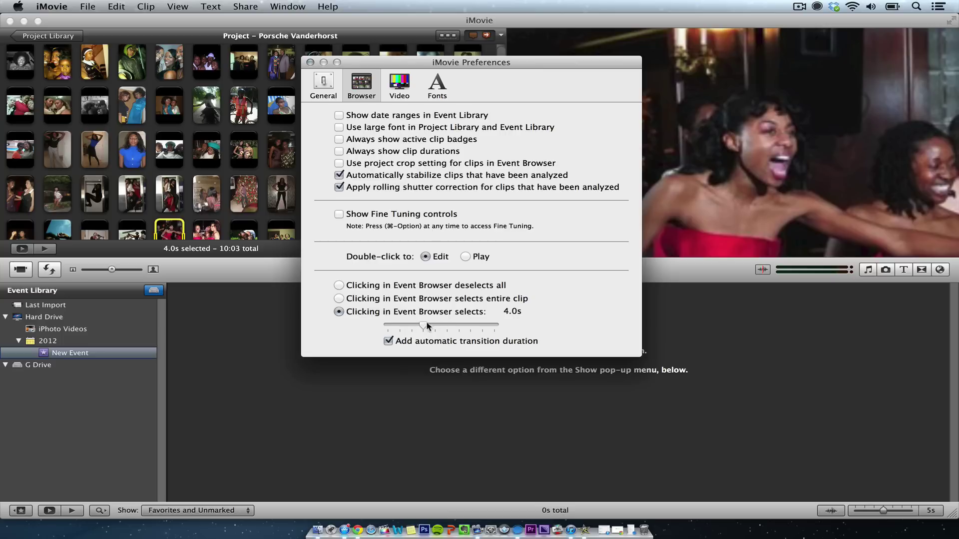
left_click(394, 87)
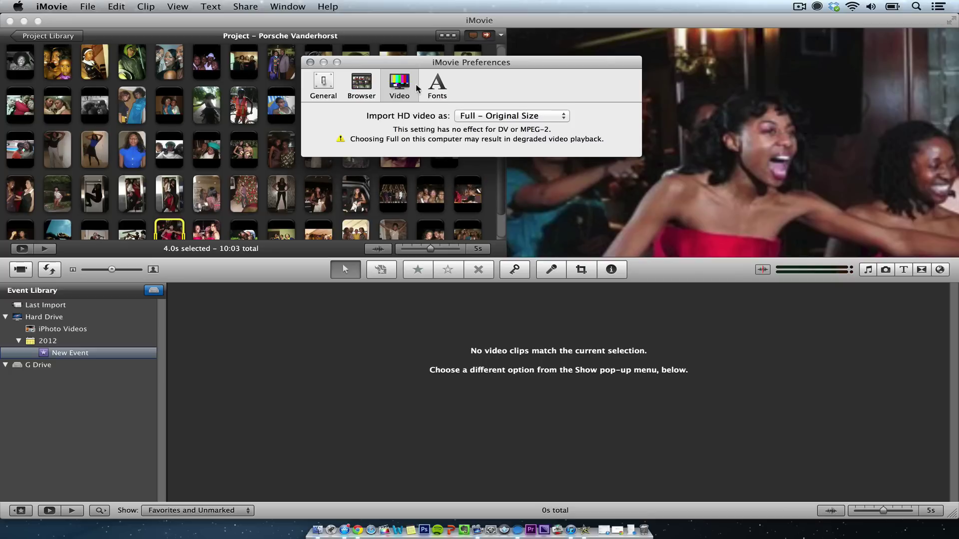
left_click(432, 91)
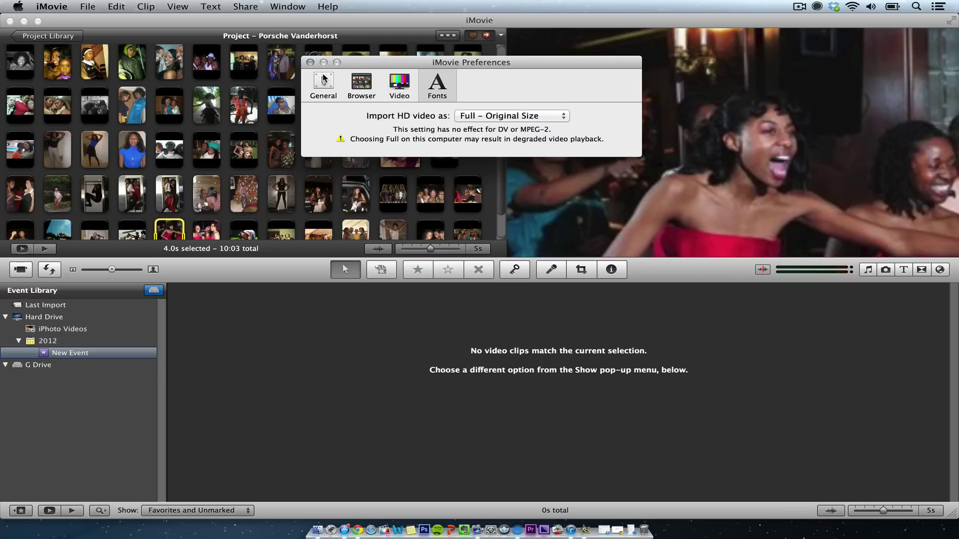
left_click(310, 63)
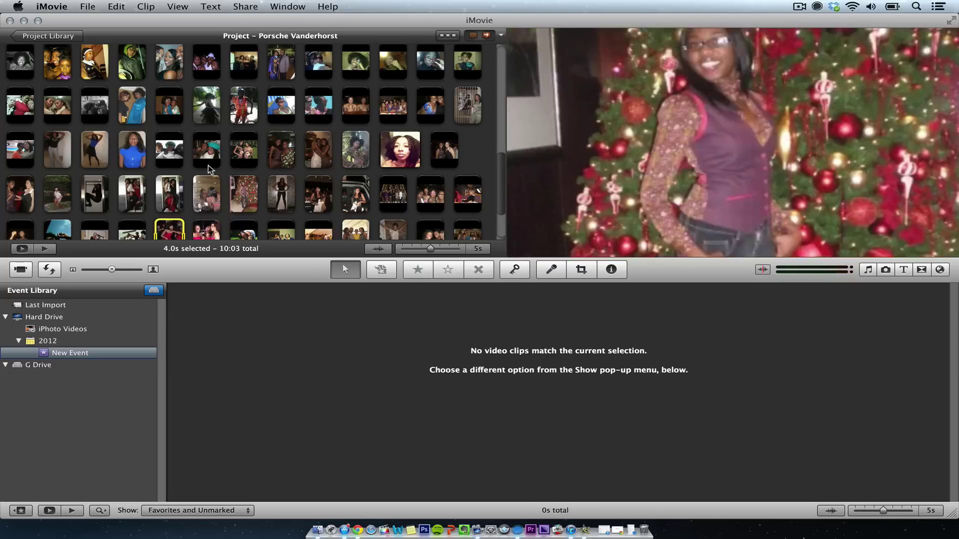
Set the duration of the photo of the woman in the blue top and black skirt to 6.0 seconds
left_click(98, 154)
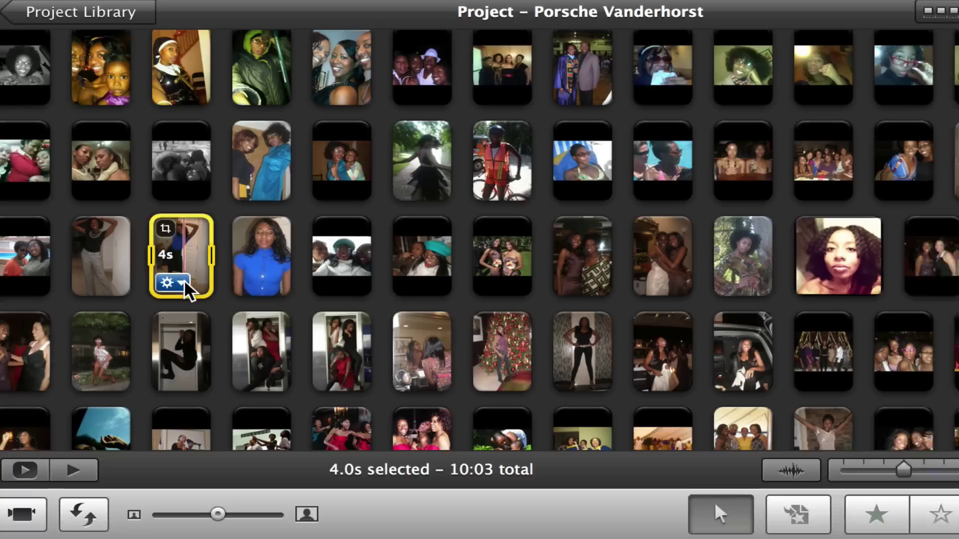
left_click(181, 283)
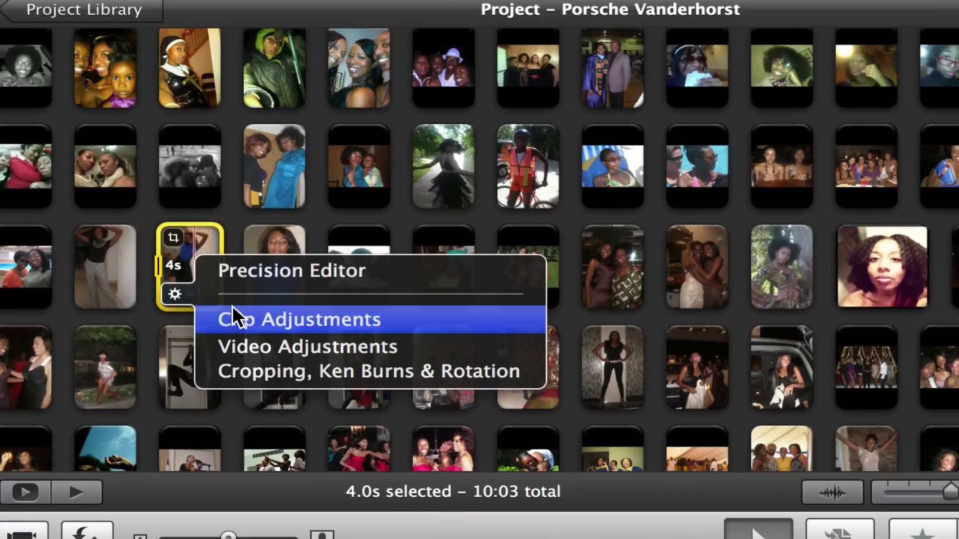
left_click(232, 309)
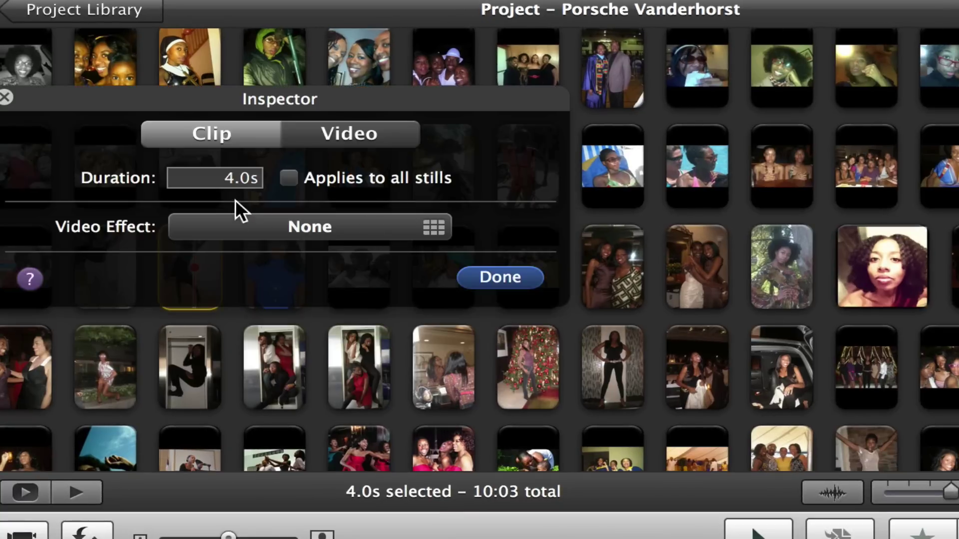
double_click(227, 178)
type("6")
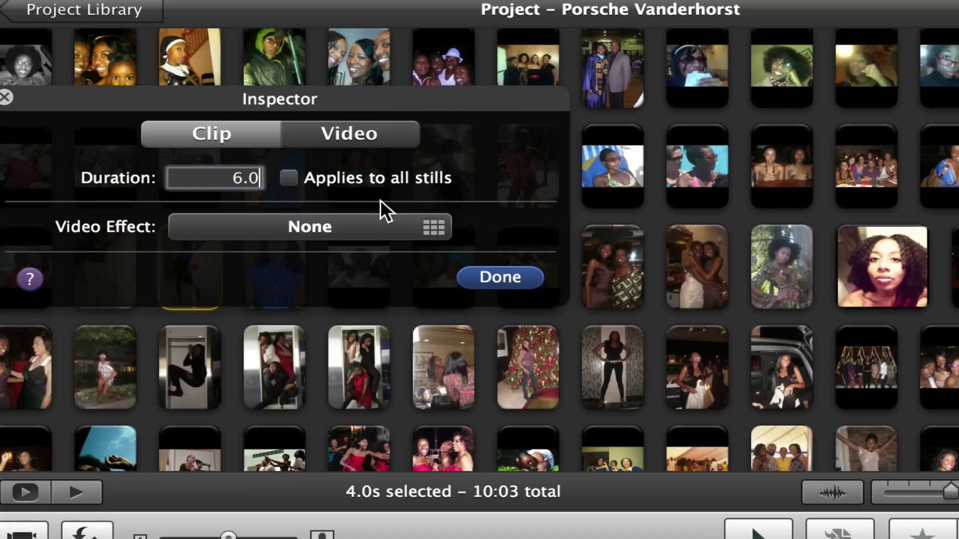
Apply the Bleach Bypass video effect to the blue-top photo and finish its clip adjustments
left_click(366, 233)
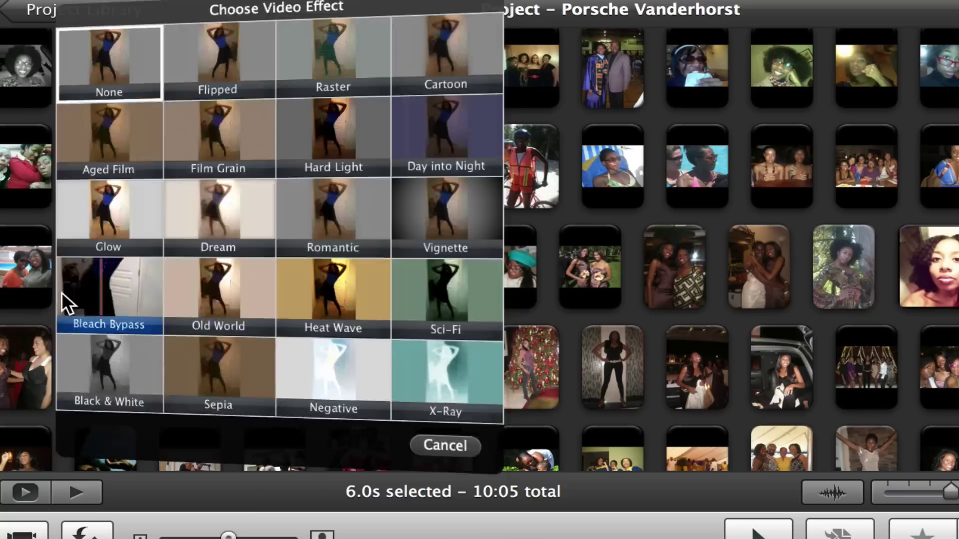
left_click(61, 291)
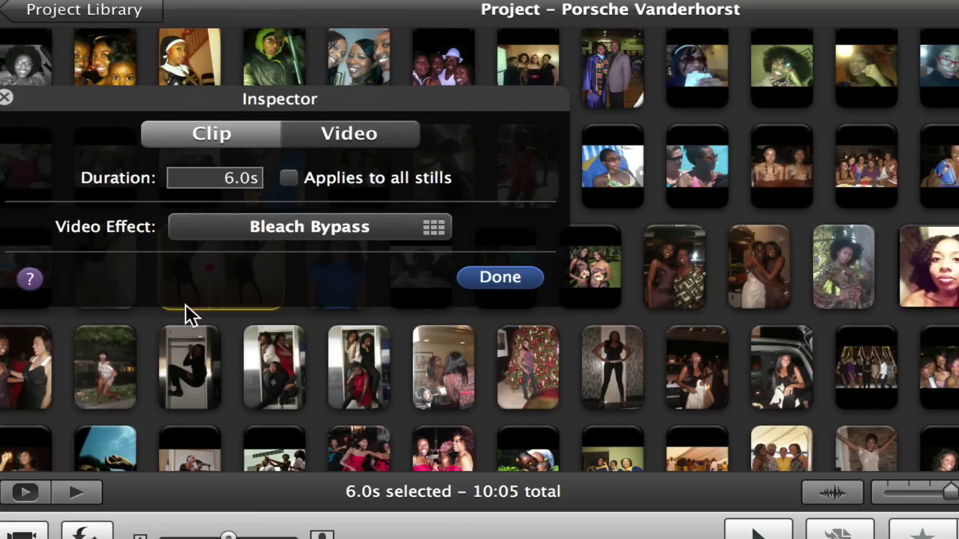
left_click(490, 275)
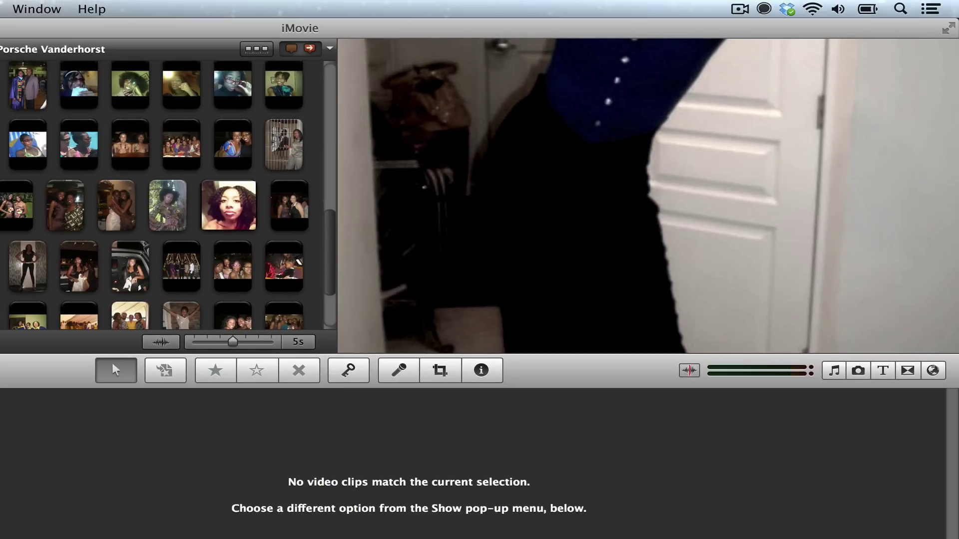
Set a Ken Burns pan on the blue-top photo from its upper edge down to its lower edge, and preview it
key("c")
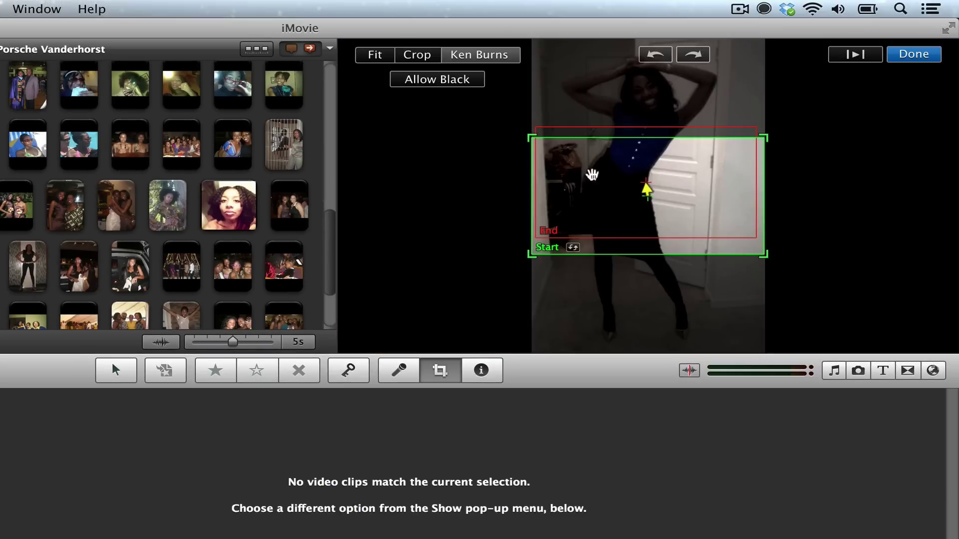
left_click_drag(613, 144, 614, 42)
left_click_drag(655, 203, 663, 307)
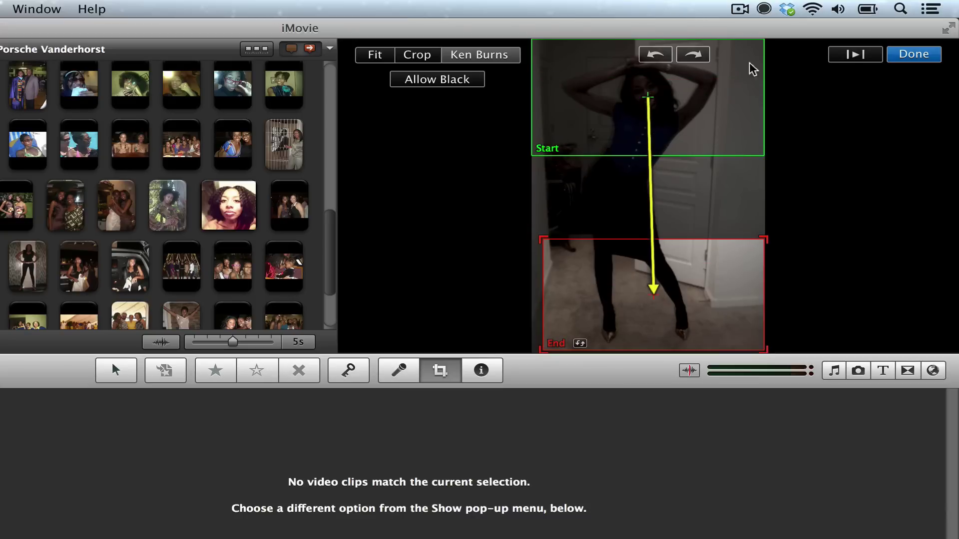
left_click(845, 50)
Shift the Ken Burns start frame slightly down and the end frame slightly up, and preview the pan again
left_click_drag(665, 132, 664, 160)
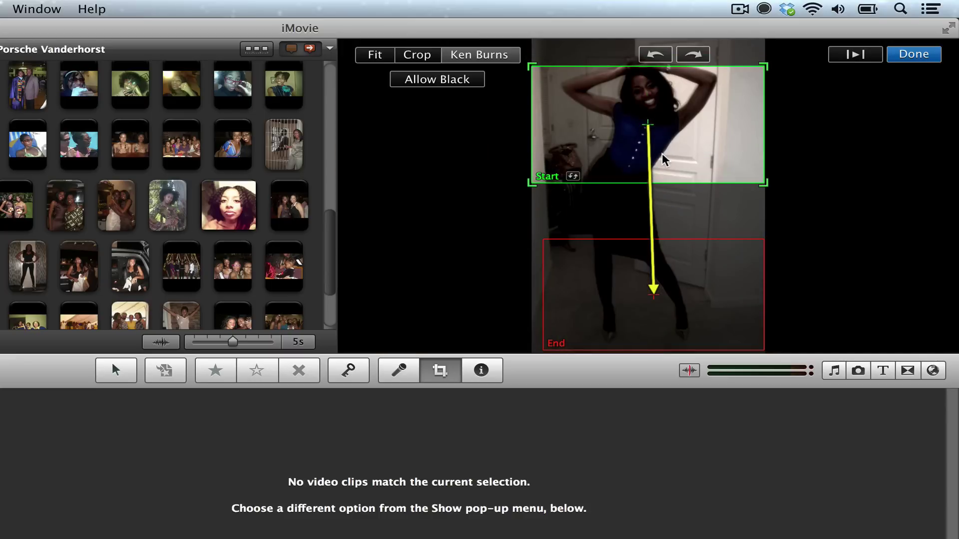
left_click_drag(690, 259, 690, 250)
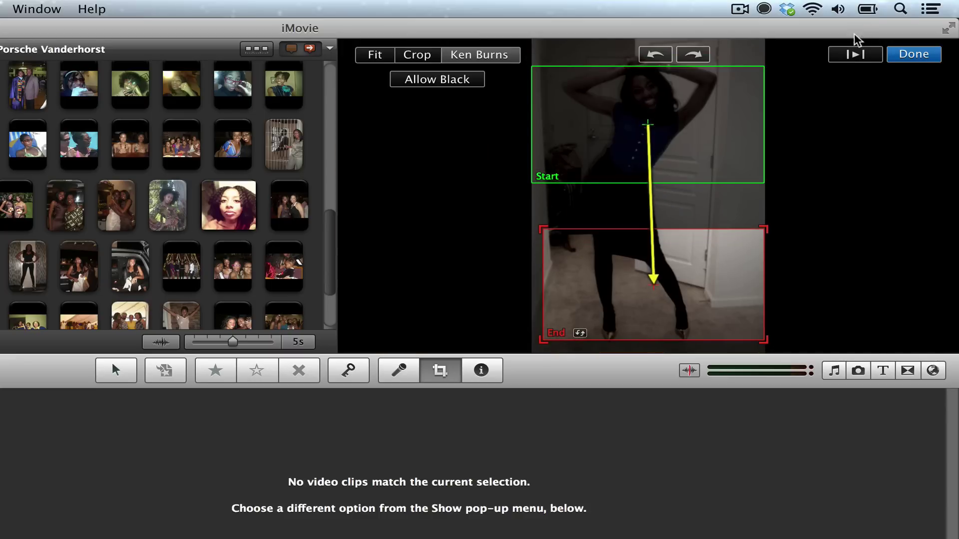
left_click(855, 54)
Compare the Ken Burns framing with black areas allowed on the blue-top photo and on the closing couple photo, and play the clip
left_click(458, 81)
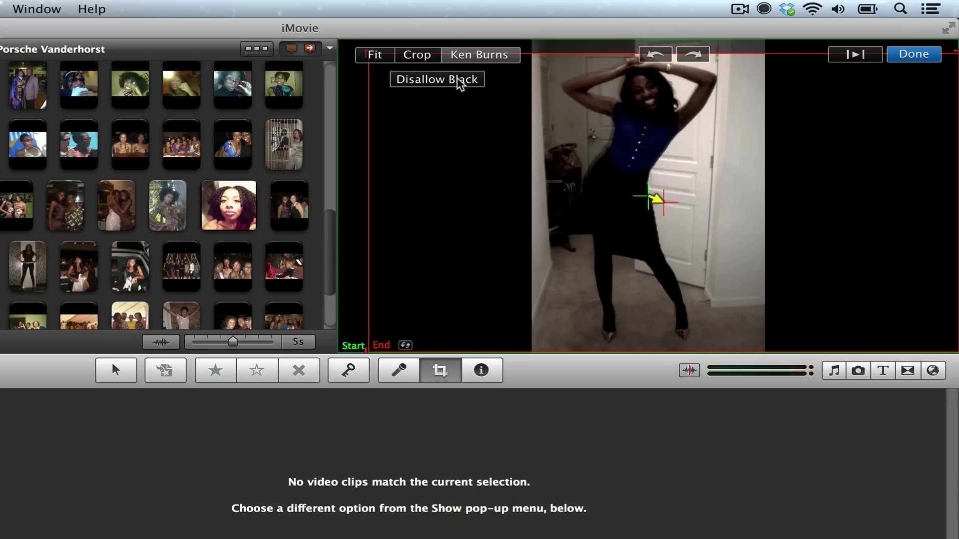
left_click(459, 81)
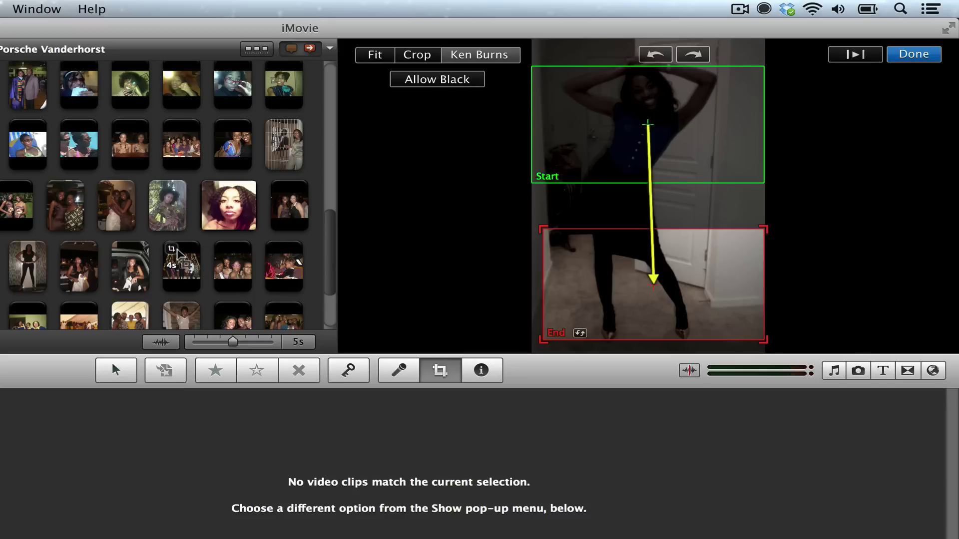
left_click_drag(332, 227, 328, 259)
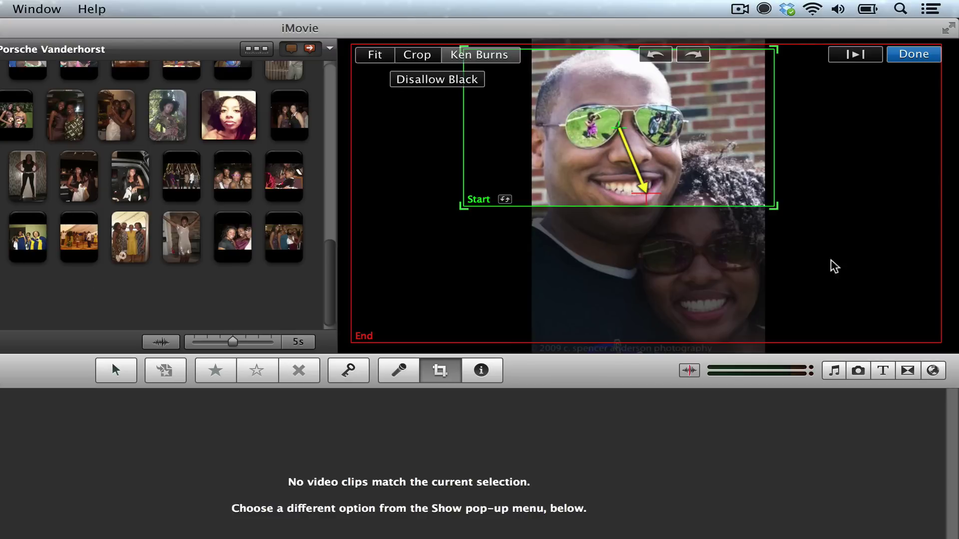
left_click(845, 56)
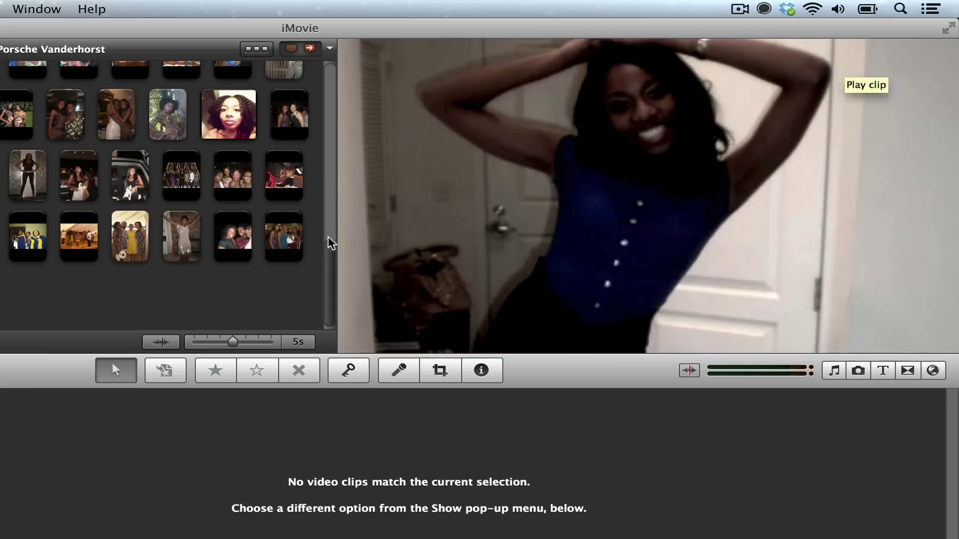
Inspect the default Ken Burns framing on the car photo of the woman in sunglasses and close the crop editor
left_click_drag(330, 242, 329, 148)
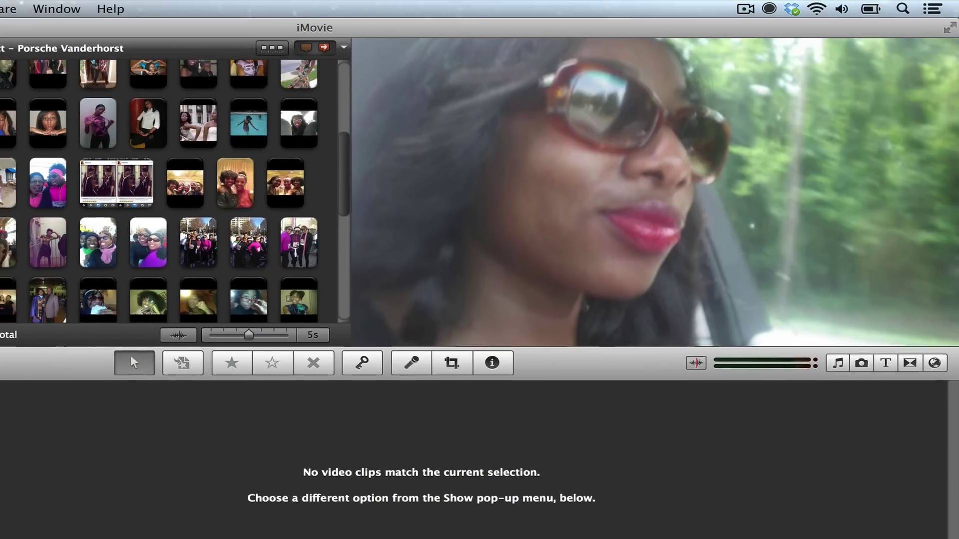
left_click(4, 111)
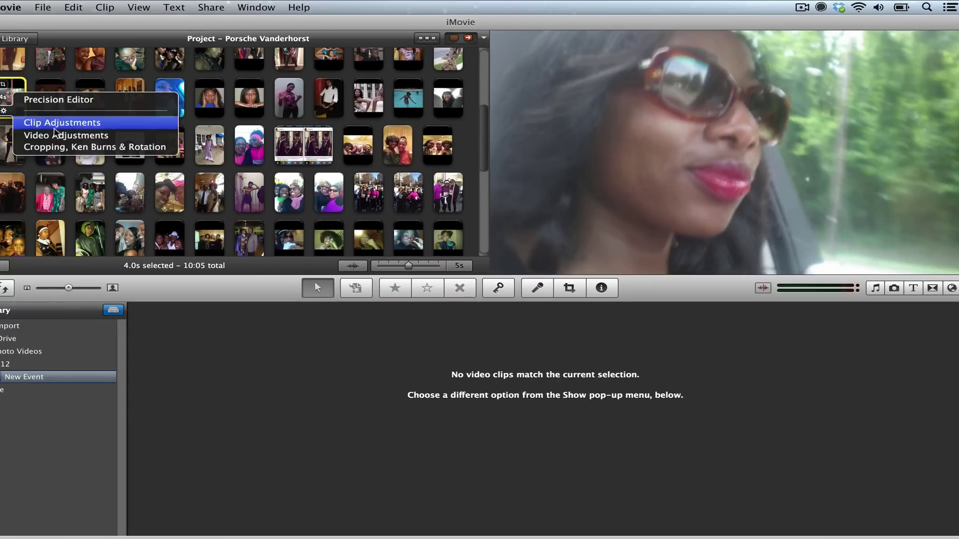
left_click(62, 147)
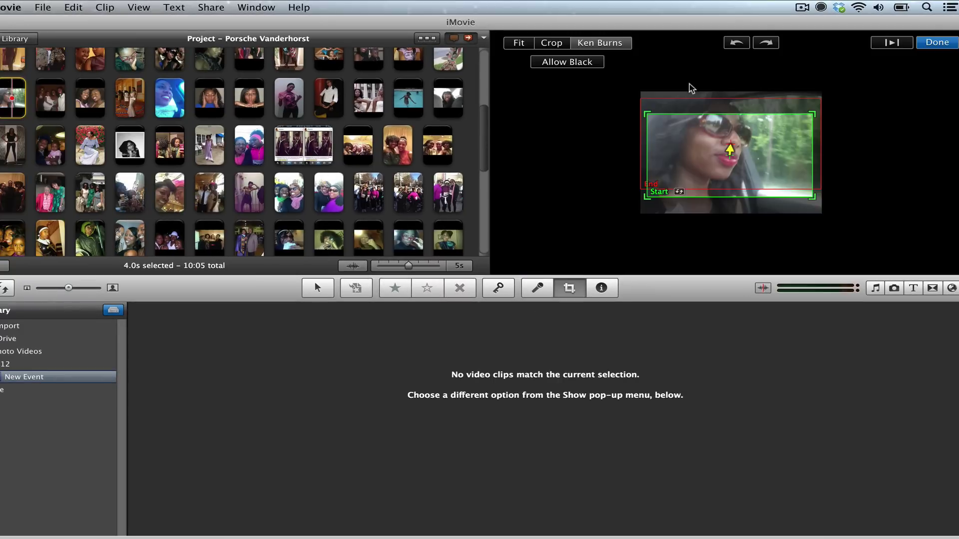
left_click(935, 44)
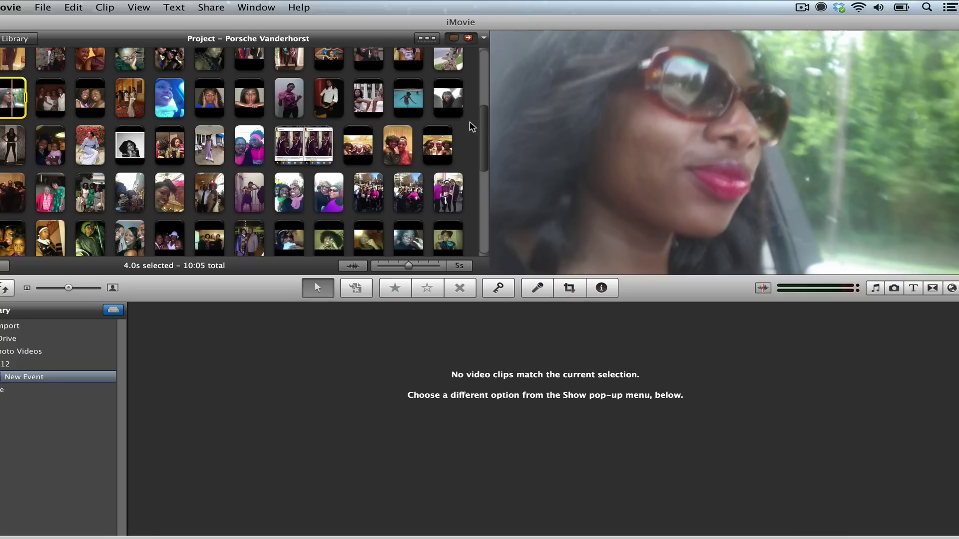
Look through the photos near the start of the project, selecting several group and family pictures to view them
scroll(449, 125, "up", 5)
left_click(431, 116)
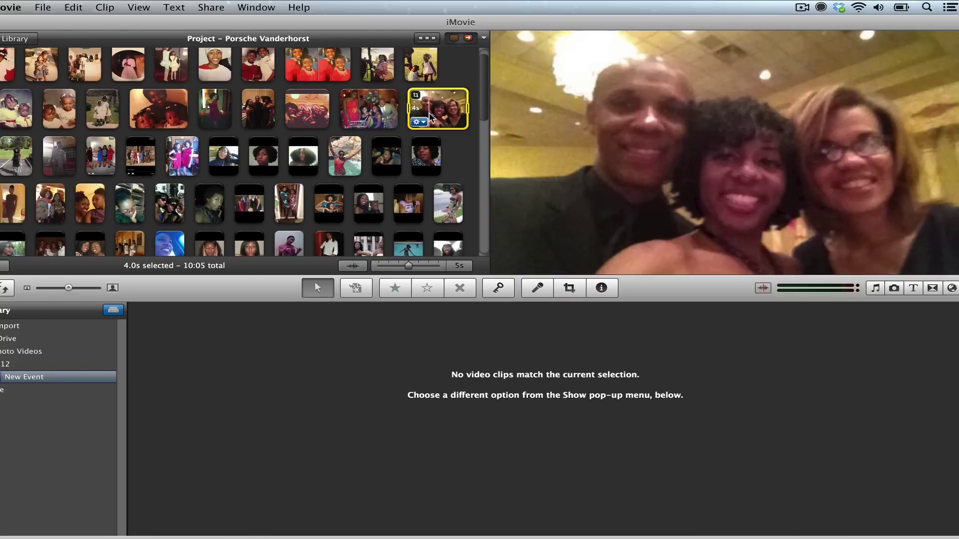
left_click(299, 119)
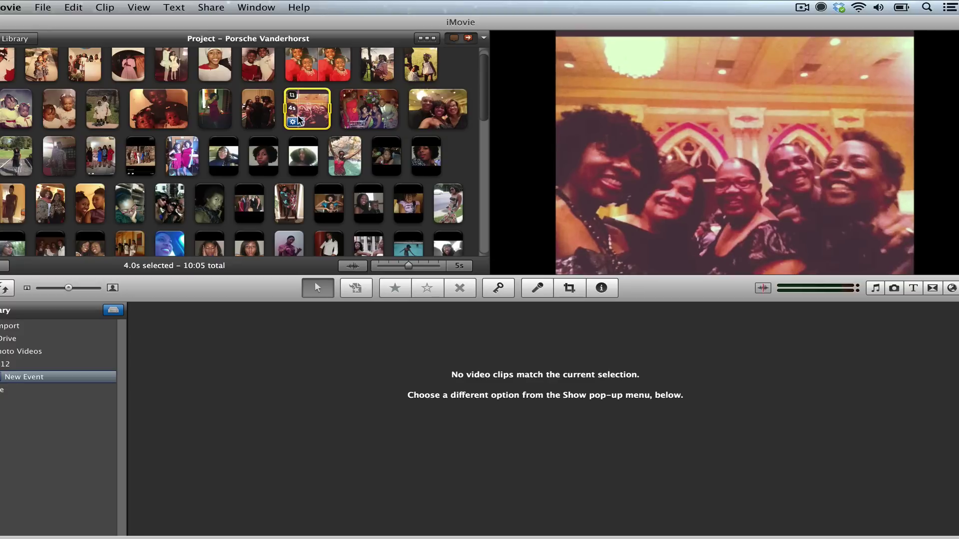
left_click(160, 113)
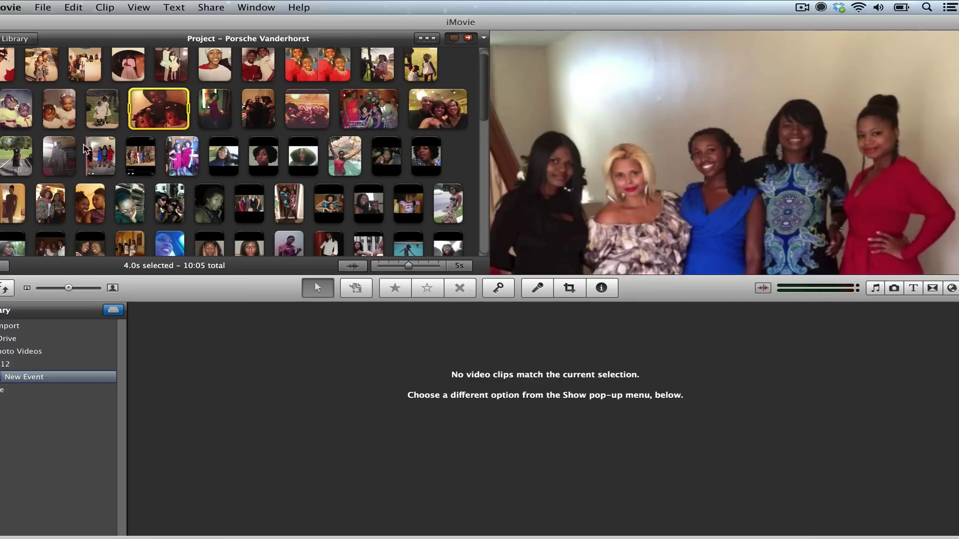
left_click(58, 150)
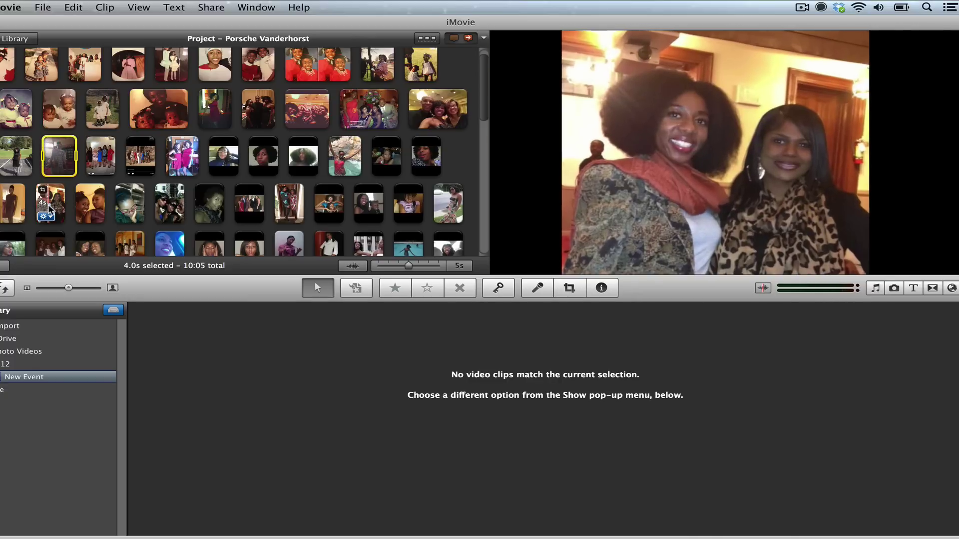
left_click(50, 210)
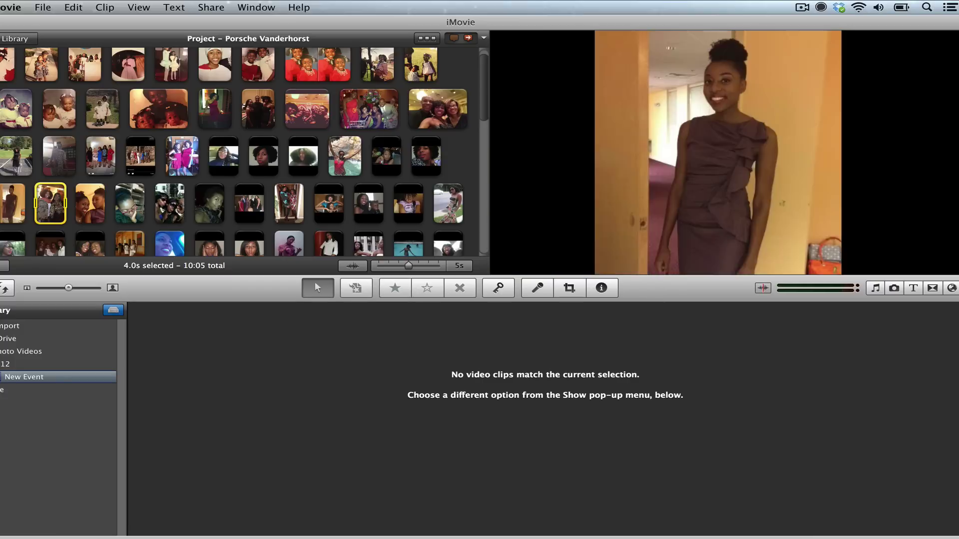
scroll(485, 92, "up", 1)
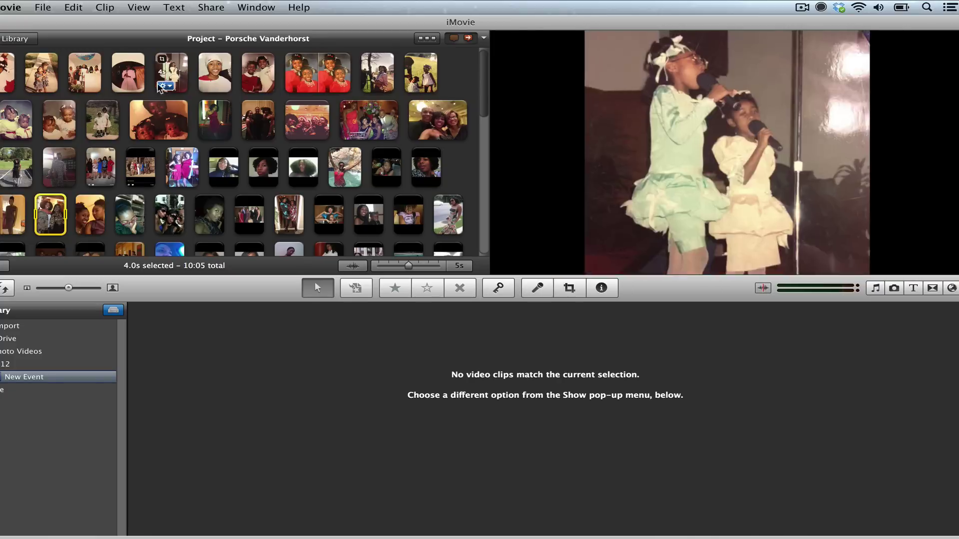
Open the music and sound effects library, look through its songs, and preview Here's To Life (Orchestra Version)
mouse_move(170, 86)
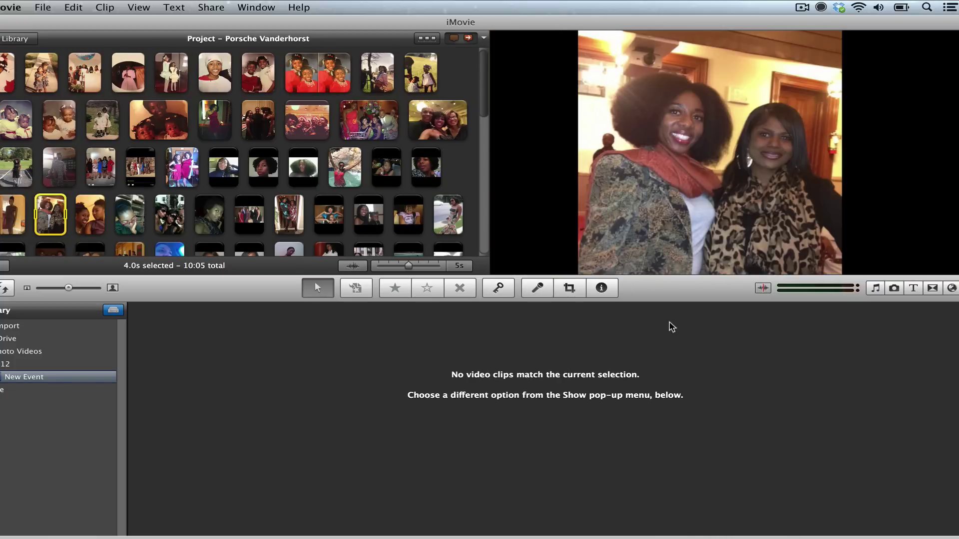
left_click(875, 288)
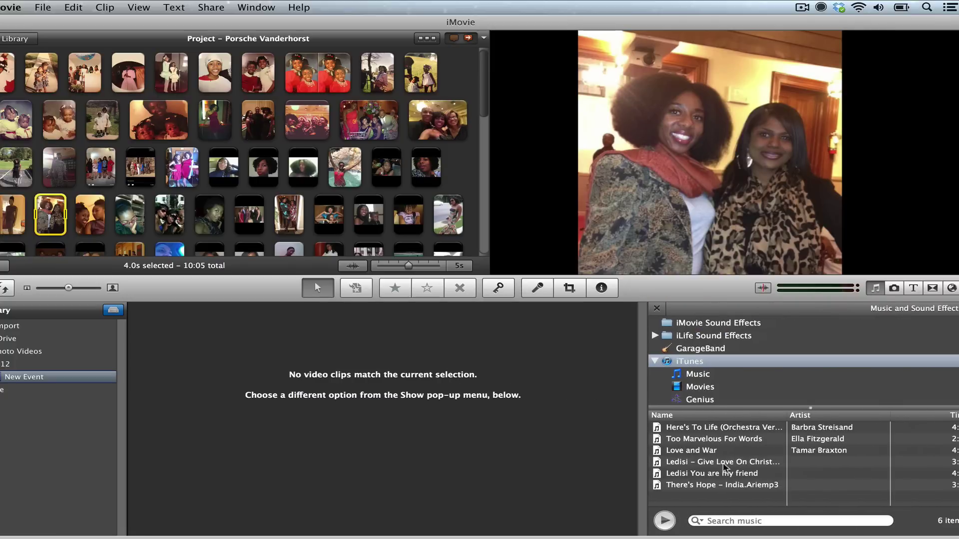
left_click(720, 494)
left_click(717, 474)
left_click(697, 440)
left_click(692, 429)
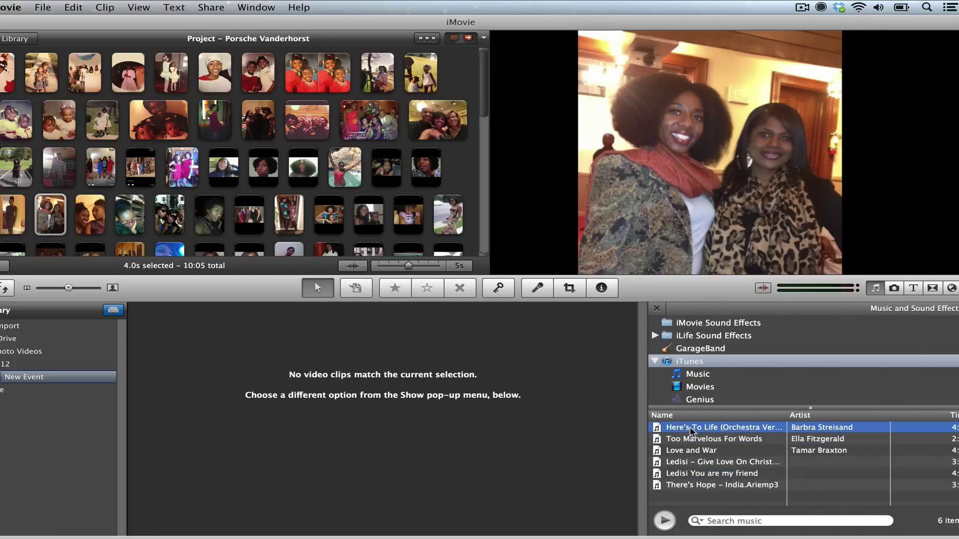
left_click(661, 522)
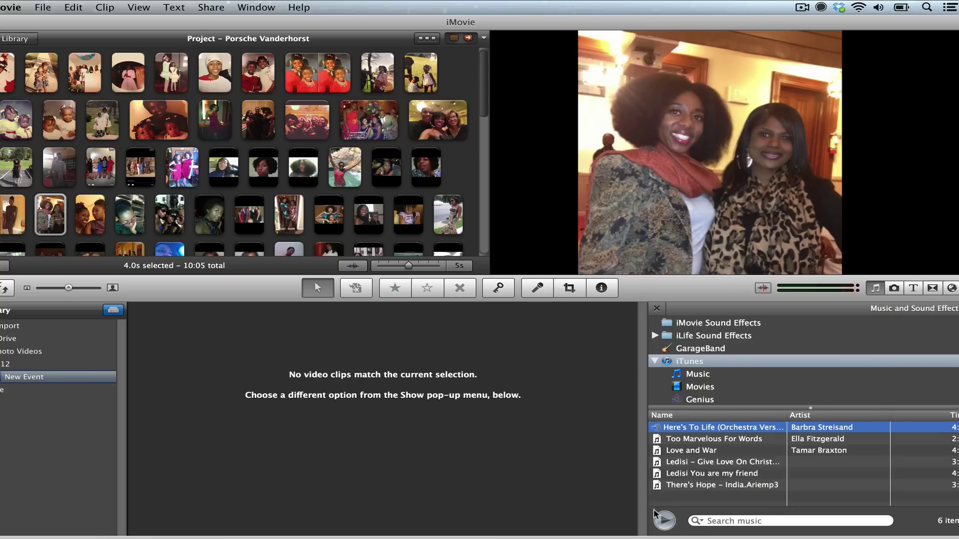
left_click(661, 523)
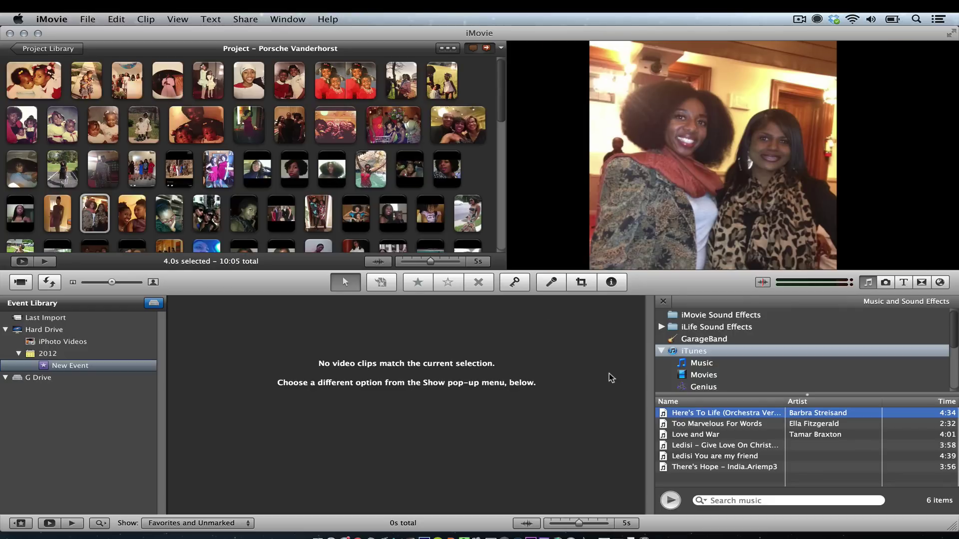
Add Here's To Life (Orchestra Version) as music from the first photo of the project and play the opening with it
left_click_drag(697, 412, 3, 94)
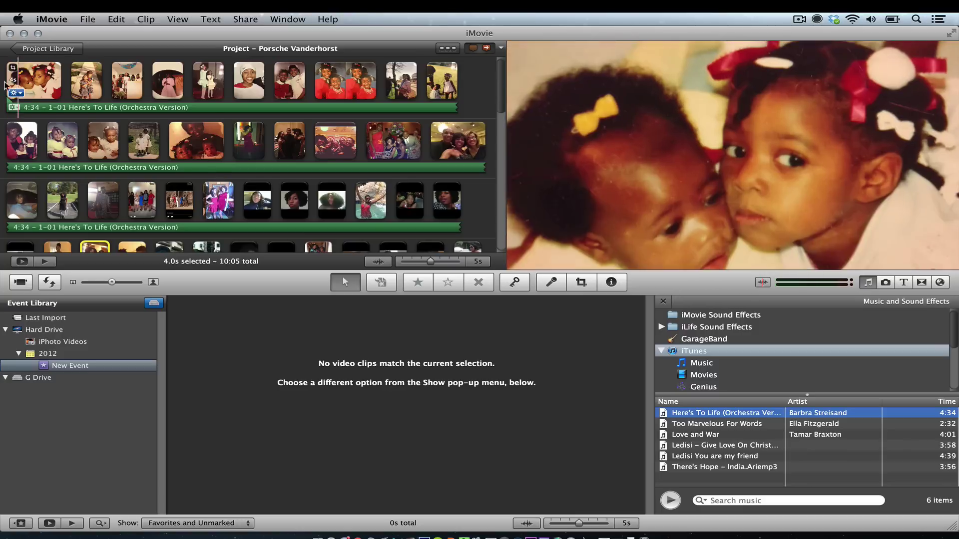
key("space")
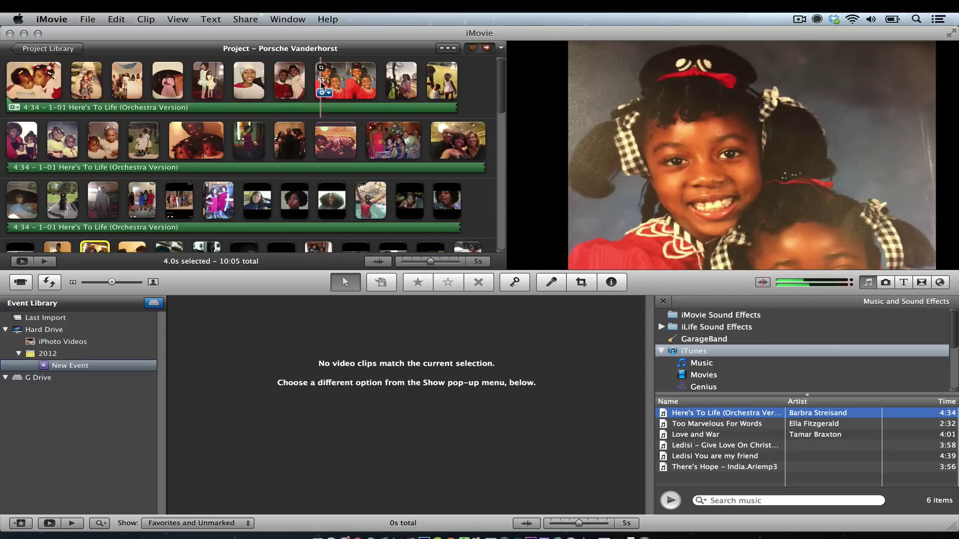
key("space")
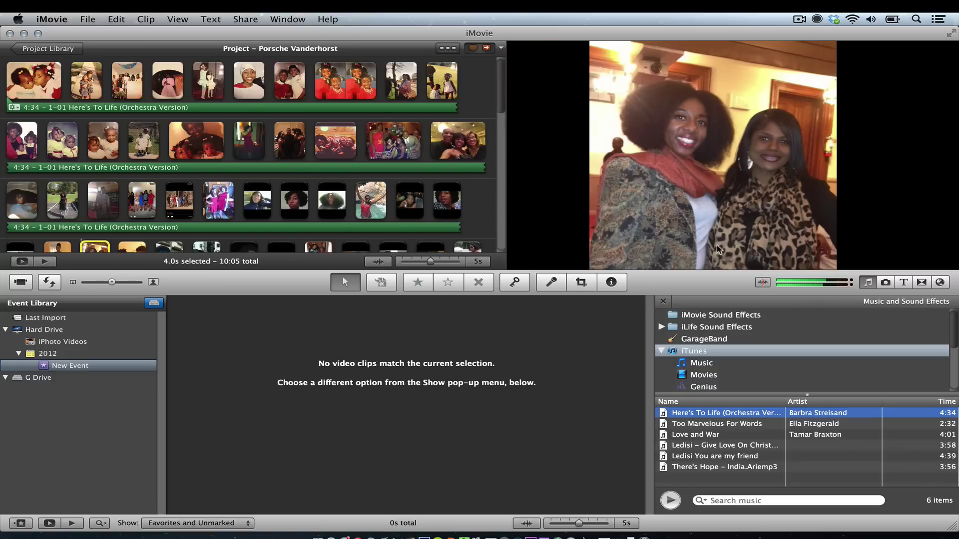
Trim the end of the Here's To Life music clip back to 3:02, at the end of a photo row
left_click_drag(501, 104, 515, 175)
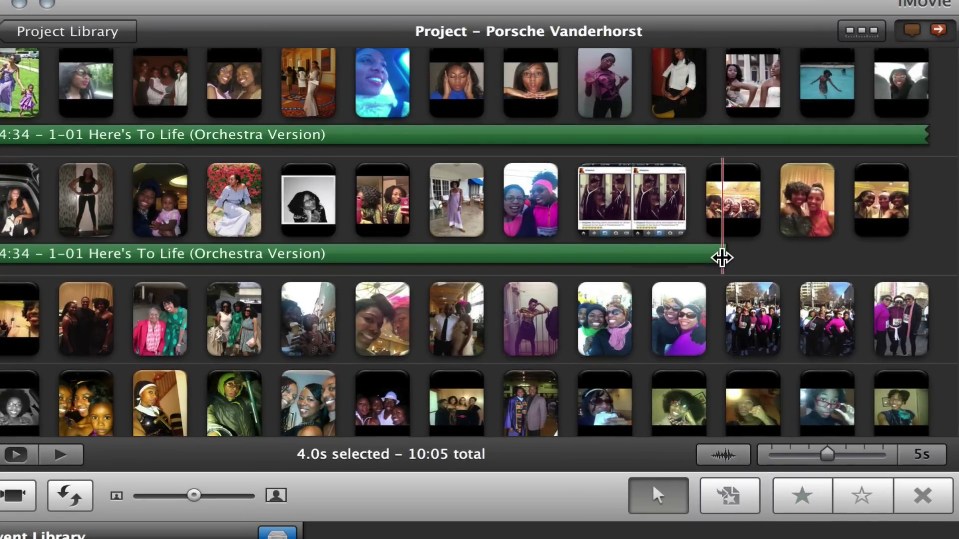
left_click_drag(724, 259, 0, 264)
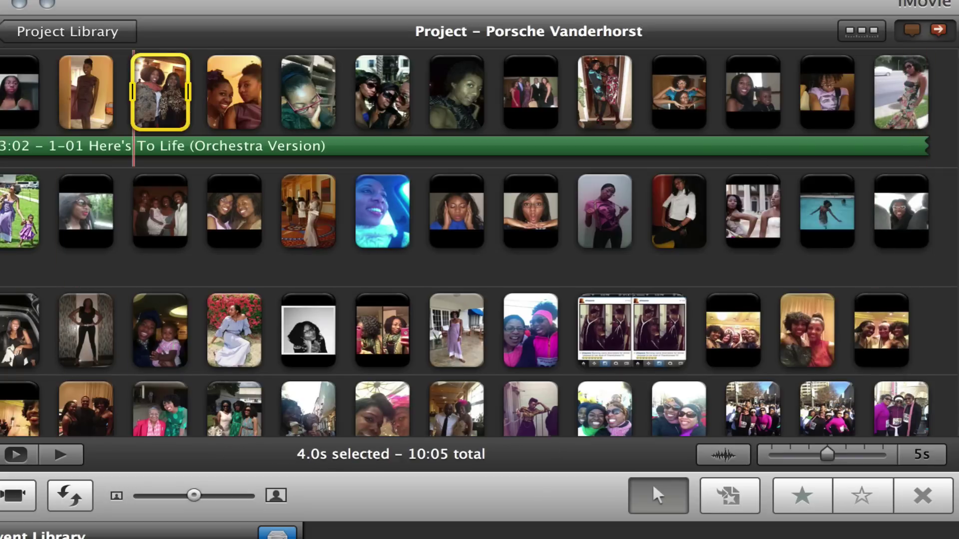
scroll(479, 243, "up", 1)
scroll(954, 125, "up", 5)
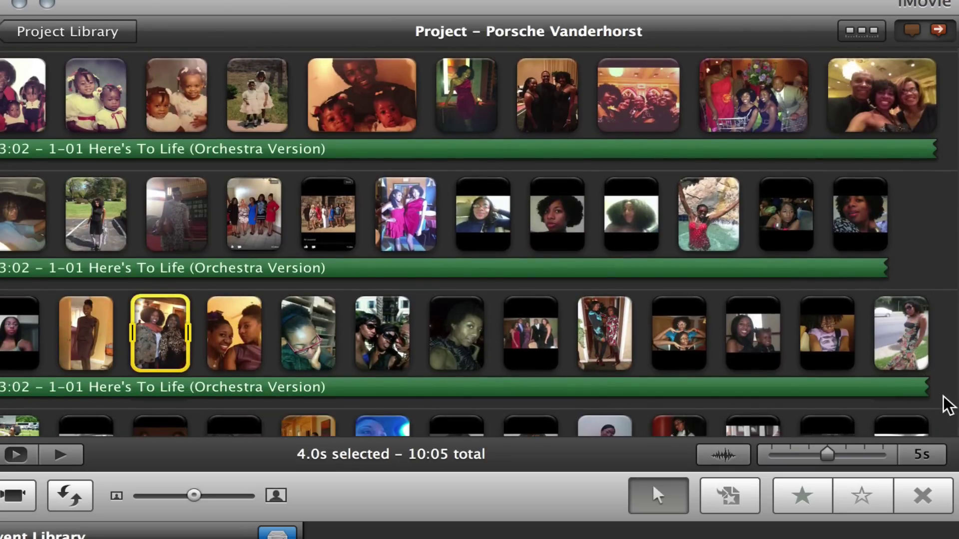
Check where the trimmed Here's To Life clip ends and view its duration in the Inspector
left_click(817, 382)
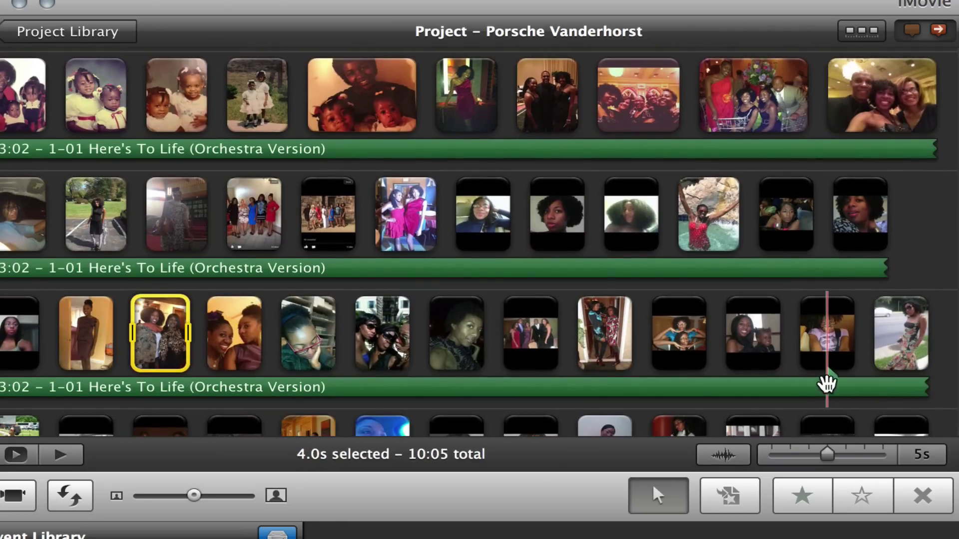
left_click_drag(935, 388, 926, 388)
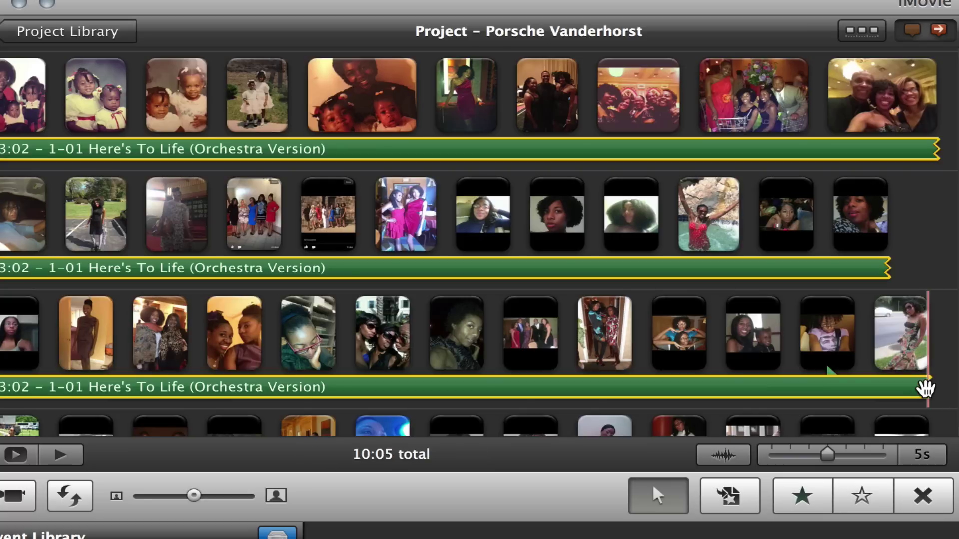
scroll(480, 242, "down", 5)
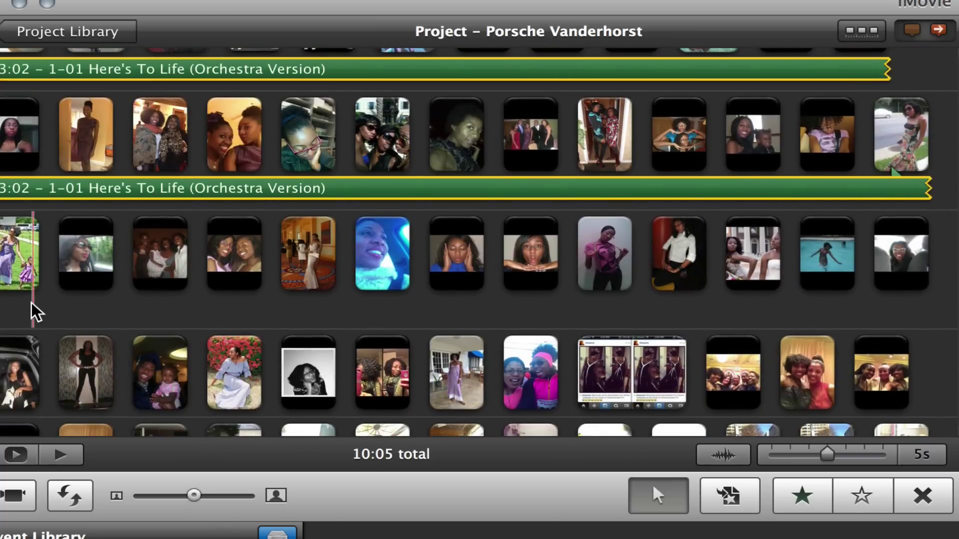
left_click(35, 312)
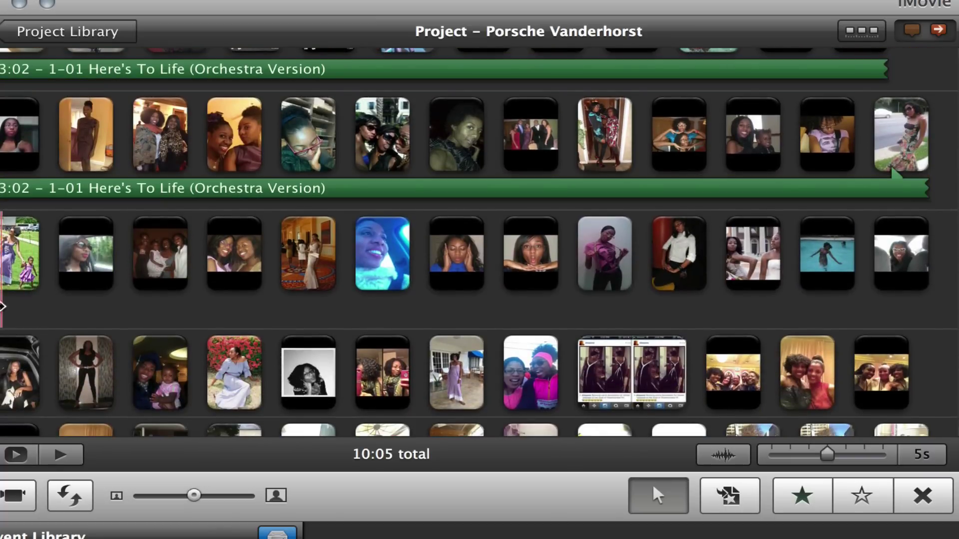
left_click(10, 188)
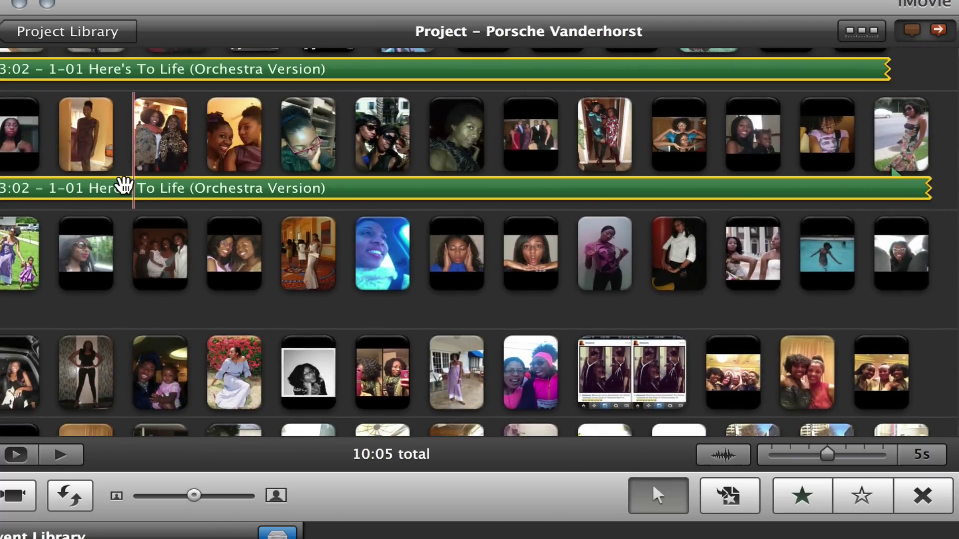
scroll(915, 238, "up", 4)
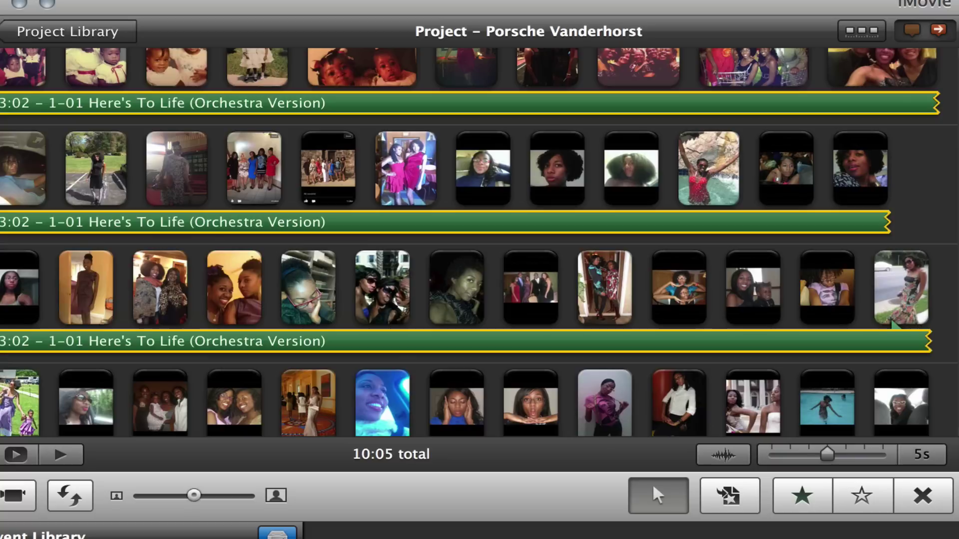
double_click(834, 215)
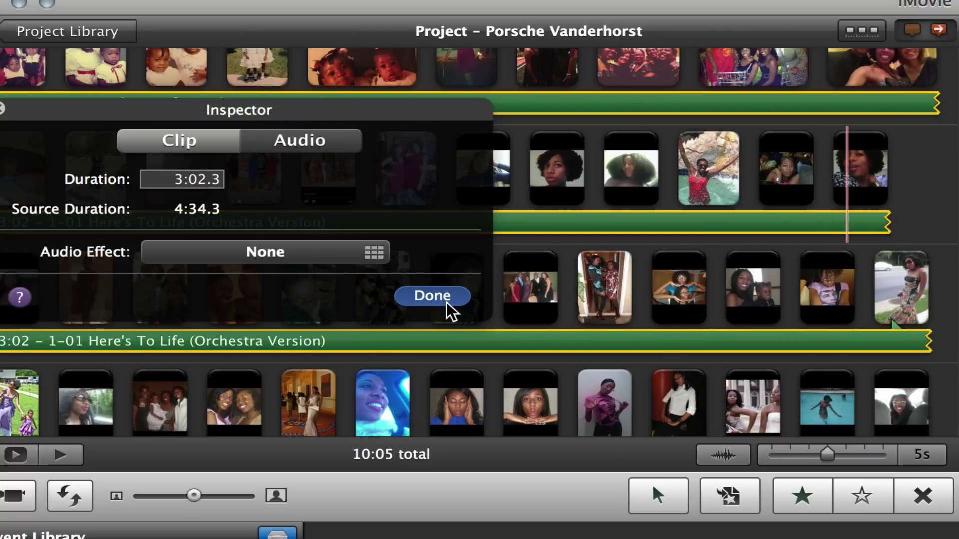
left_click(433, 296)
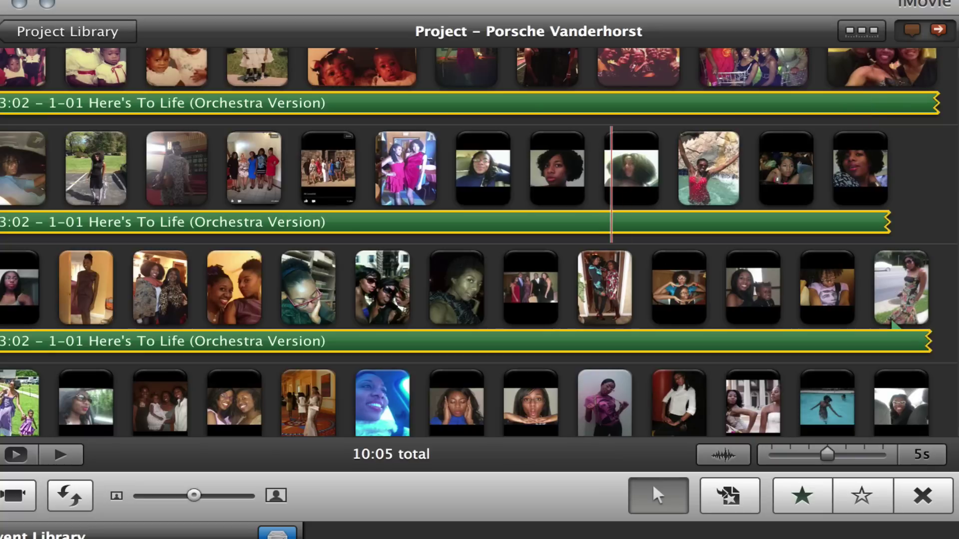
Add There's Hope - India.Arie directly after the first song and trim its end back to 2:20
scroll(879, 187, "down", 5)
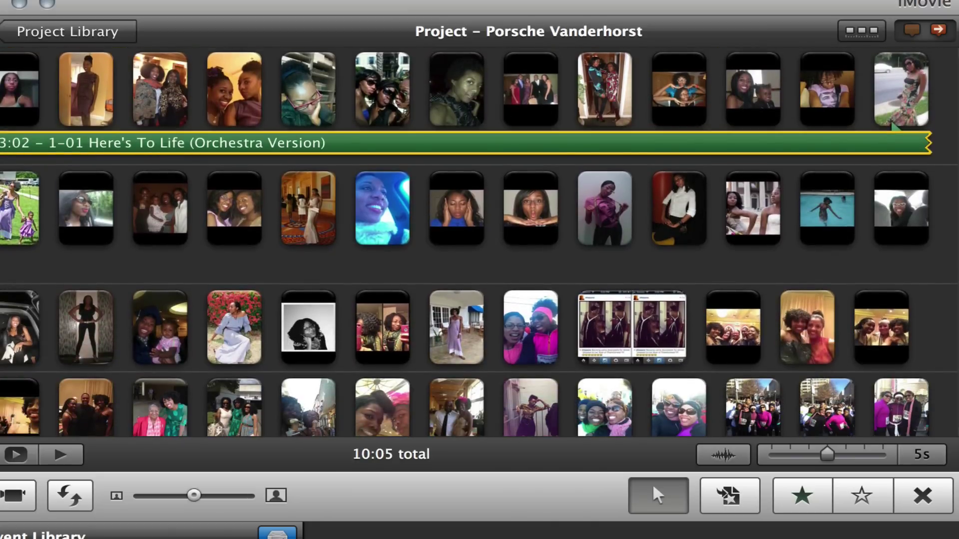
left_click_drag(150, 538, 24, 268)
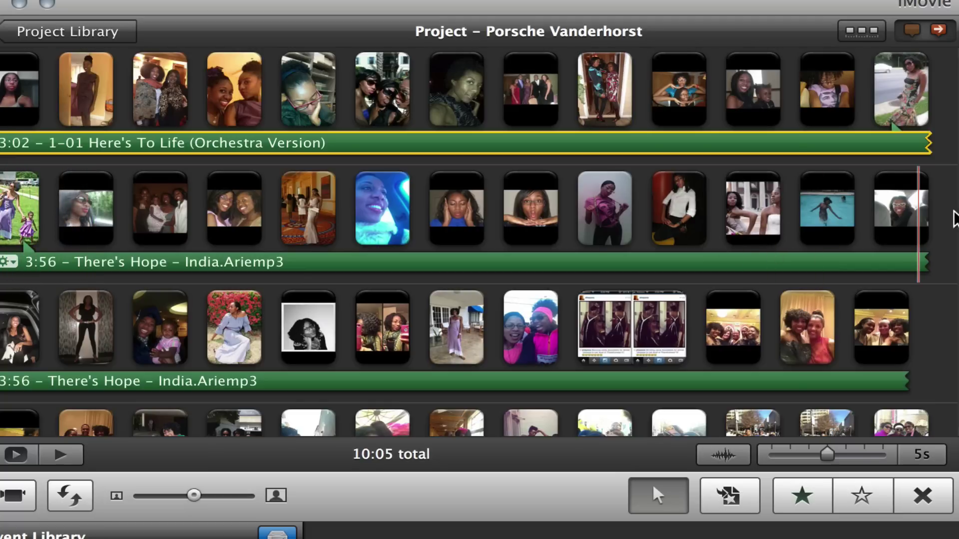
scroll(955, 219, "down", 10)
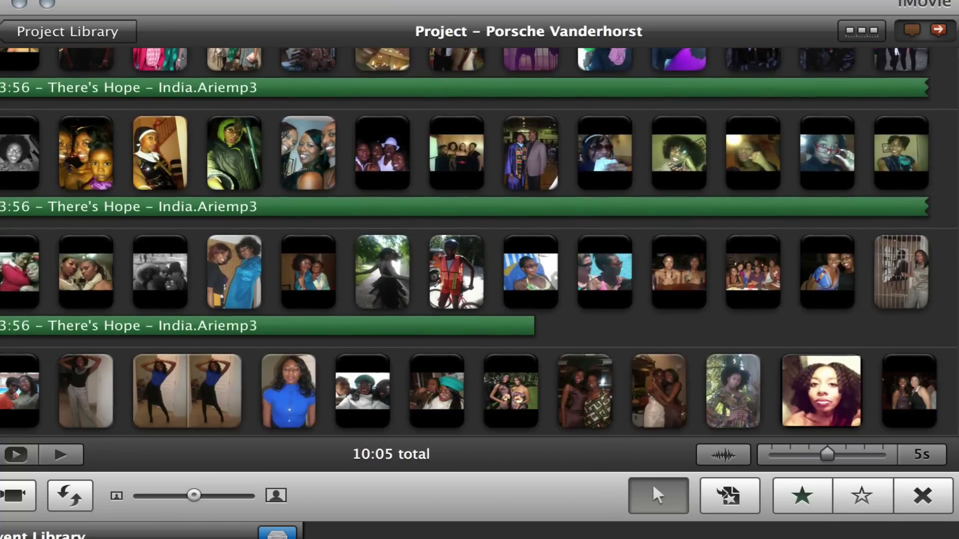
scroll(480, 243, "down", 5)
scroll(479, 243, "up", 5)
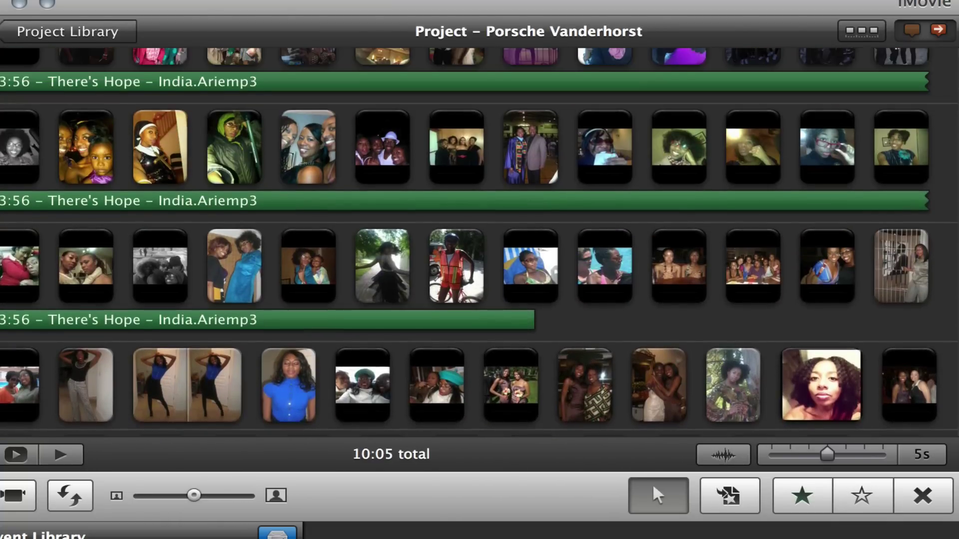
scroll(480, 242, "up", 3)
left_click_drag(528, 385, 685, 145)
mouse_move(582, 92)
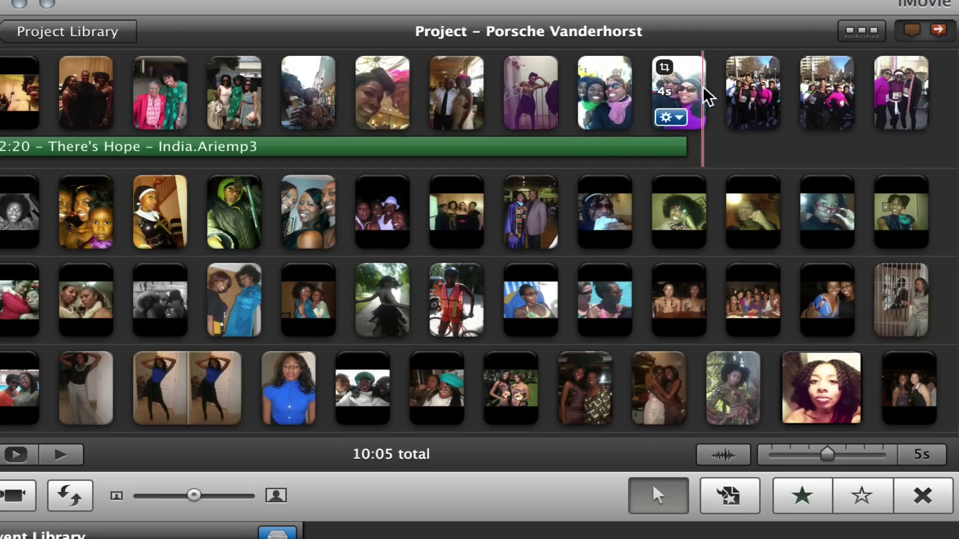
Move the Ken Burns start and end frames up to the faces on the race photo of three women, and preview the pan
left_click(824, 94)
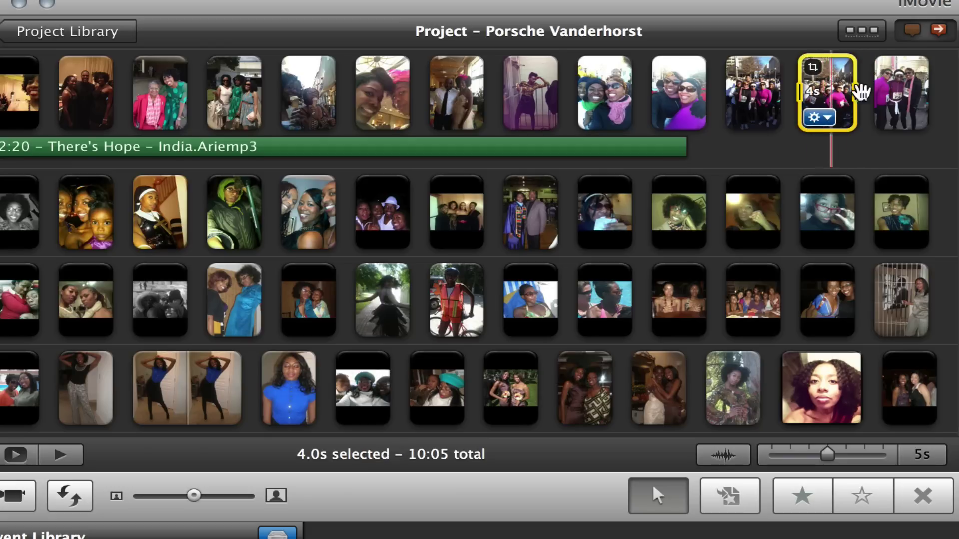
left_click(893, 84)
left_click(888, 118)
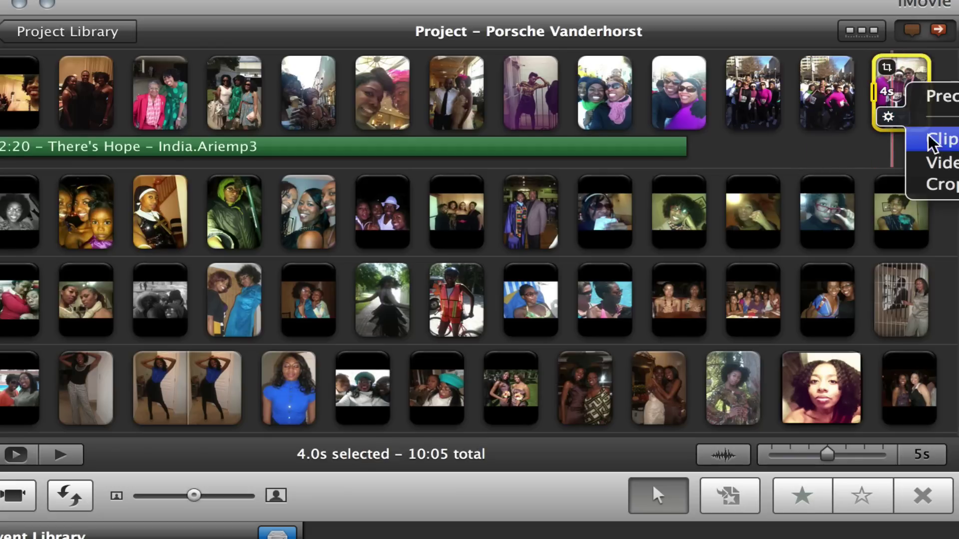
left_click(939, 184)
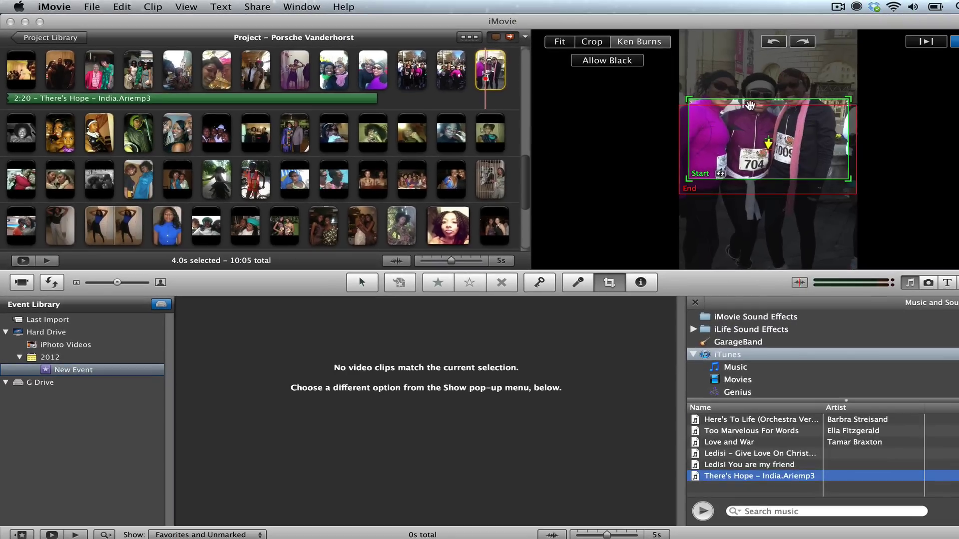
left_click_drag(749, 105, 749, 44)
left_click_drag(745, 144, 747, 114)
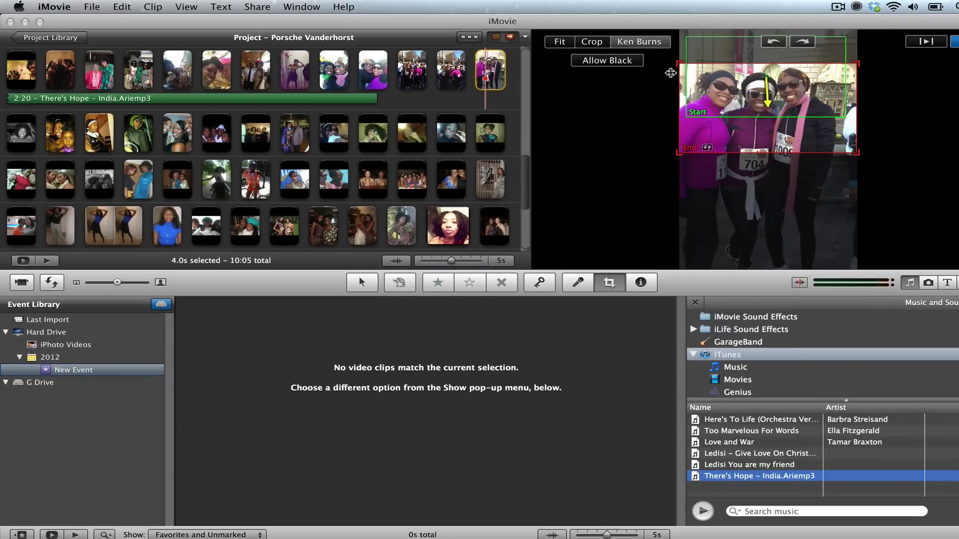
left_click(924, 42)
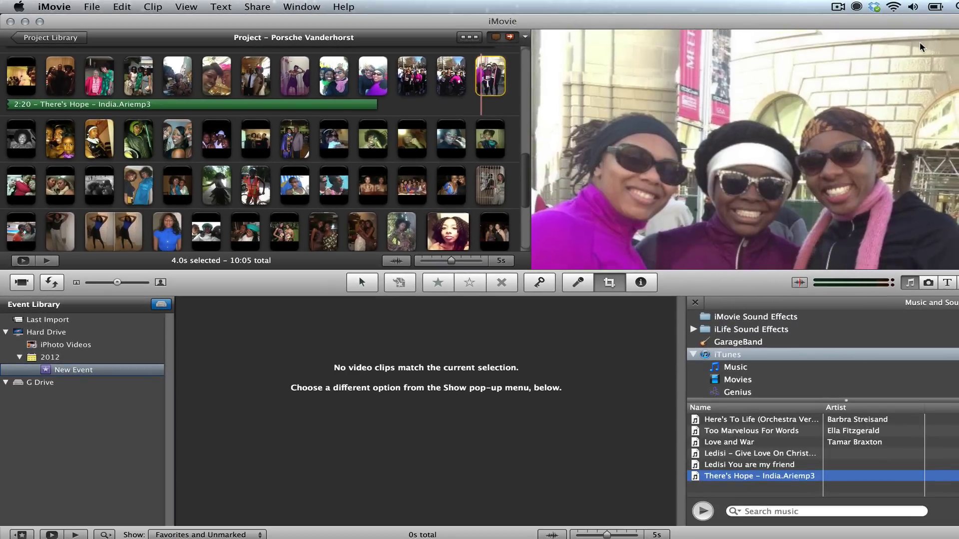
Allow black areas in the Ken Burns framing of the preceding race group photo and shrink its start frame
left_click(442, 74)
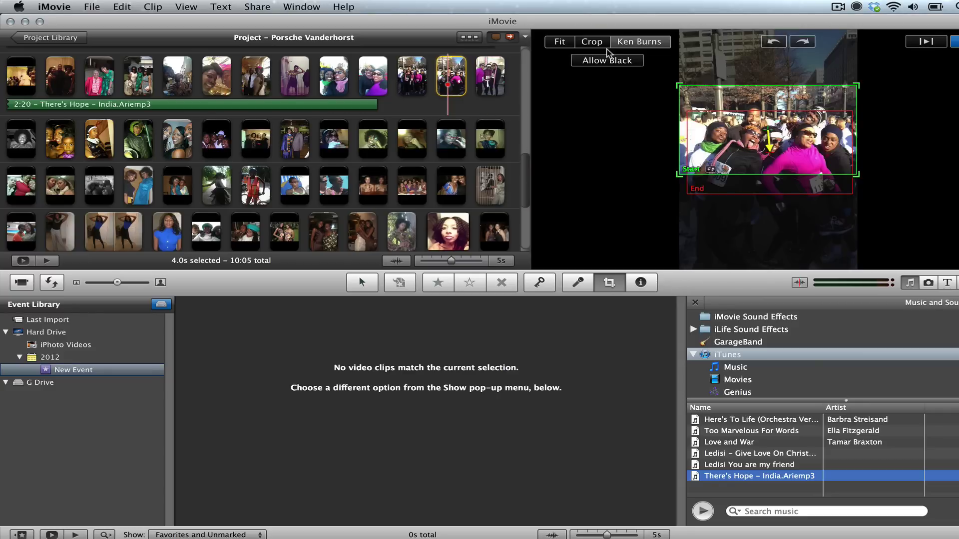
left_click(603, 59)
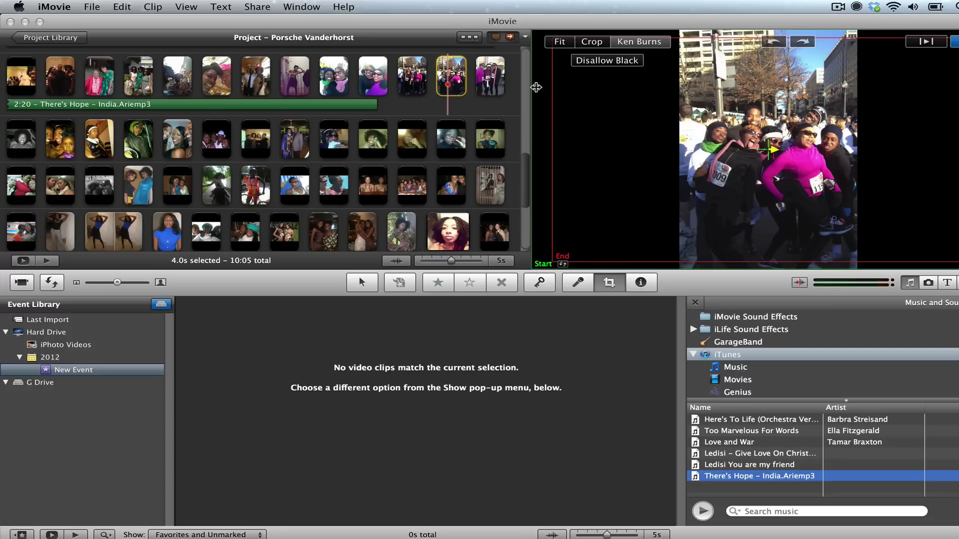
left_click_drag(534, 31, 640, 84)
left_click_drag(694, 112, 645, 84)
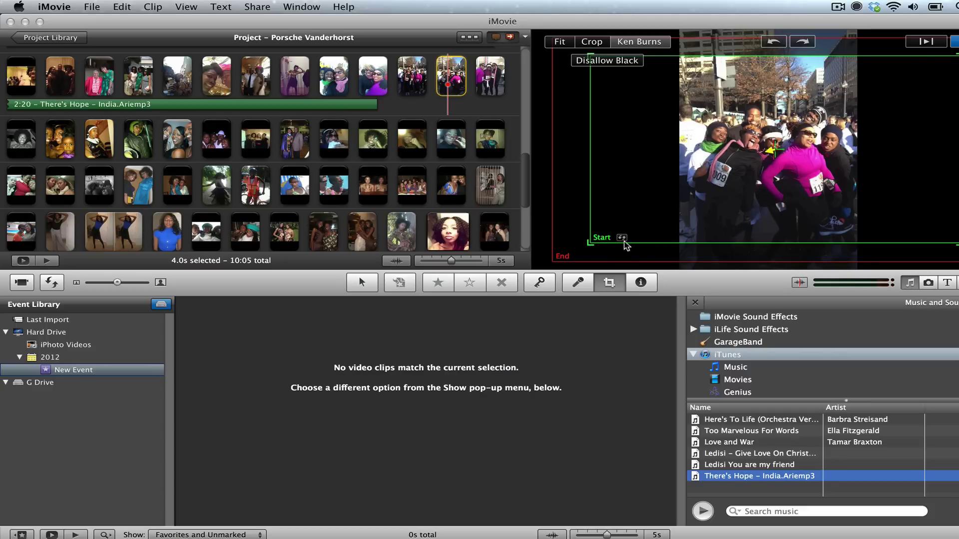
Swap the Ken Burns start and end frames, swap them back, and shrink the end frame slightly
left_click(622, 238)
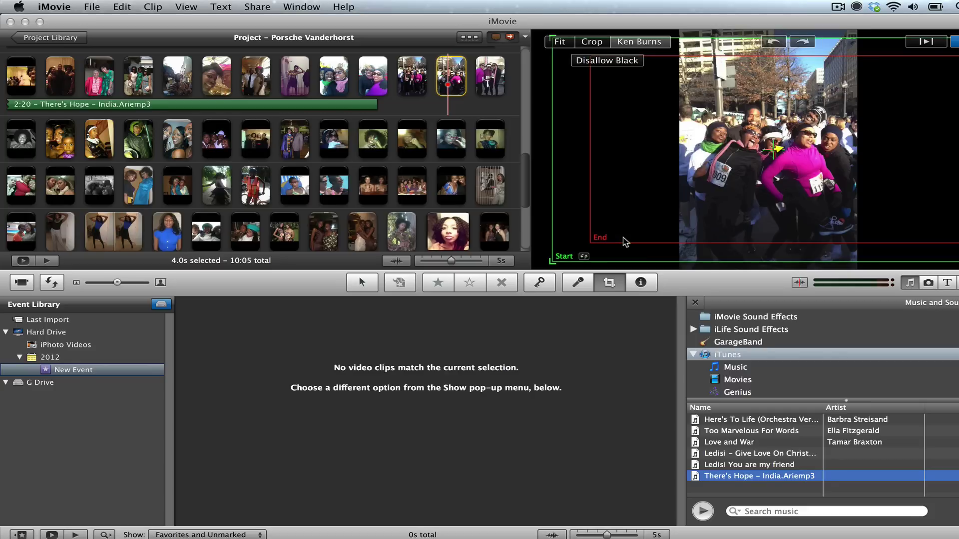
left_click(585, 257)
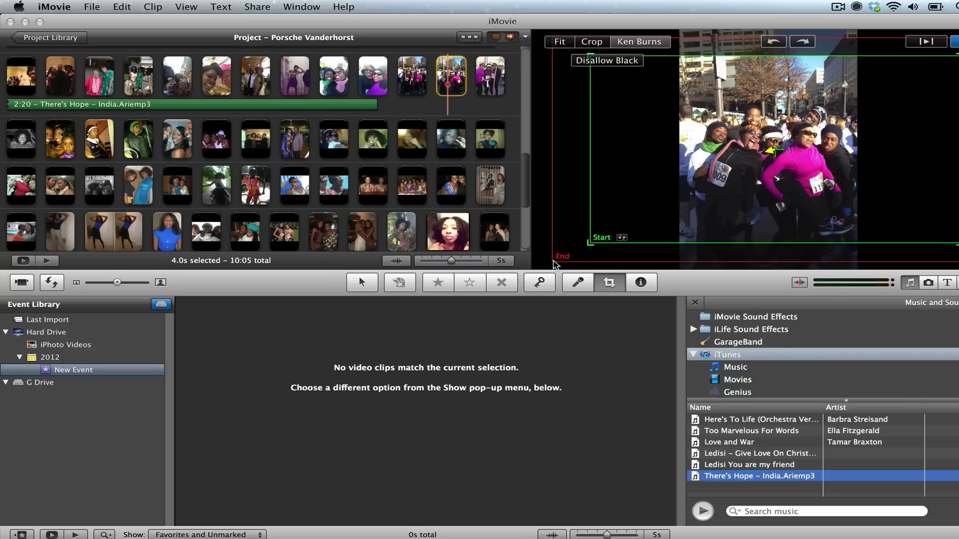
left_click_drag(556, 263, 571, 237)
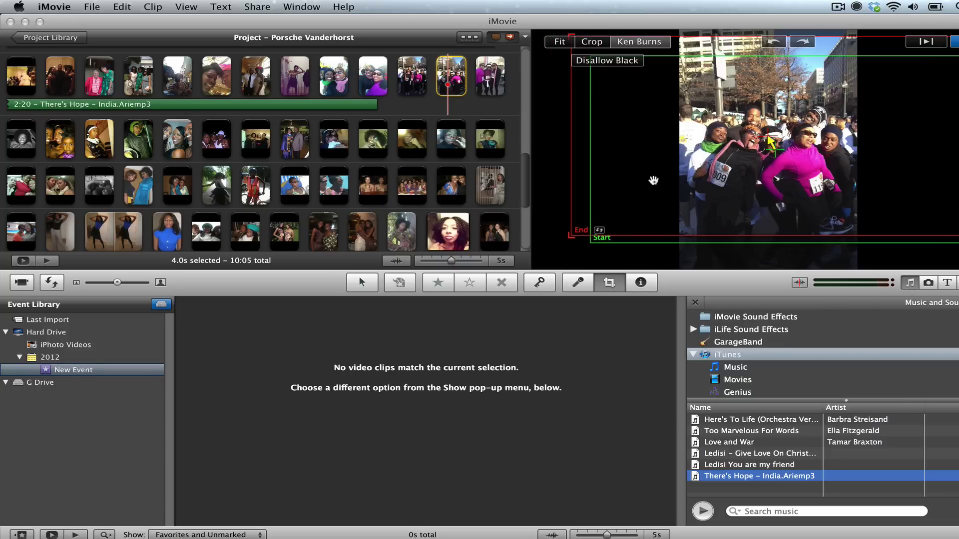
Finish the Ken Burns cropping and extend the end of There's Hope - India.Arie to 2:34, under the race photo of three women
left_click(405, 88)
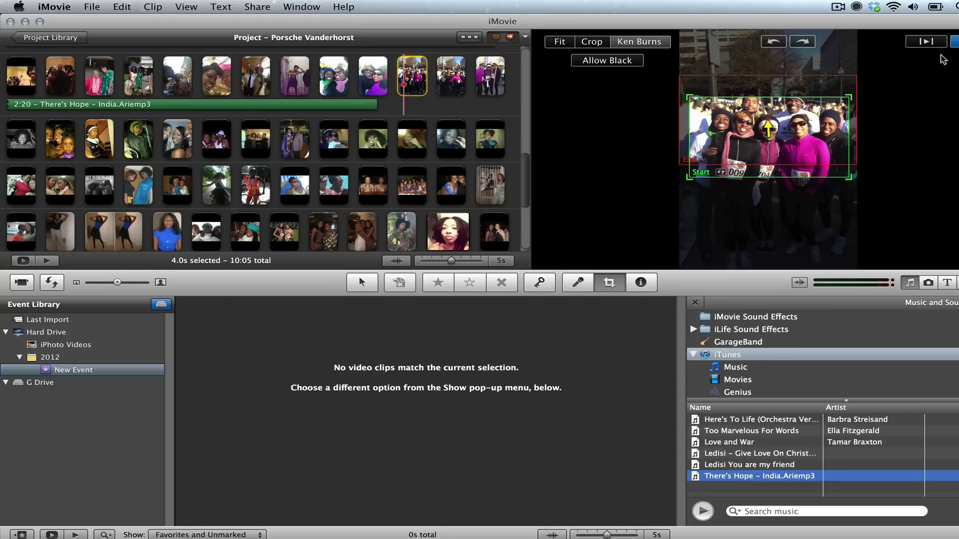
key("Return")
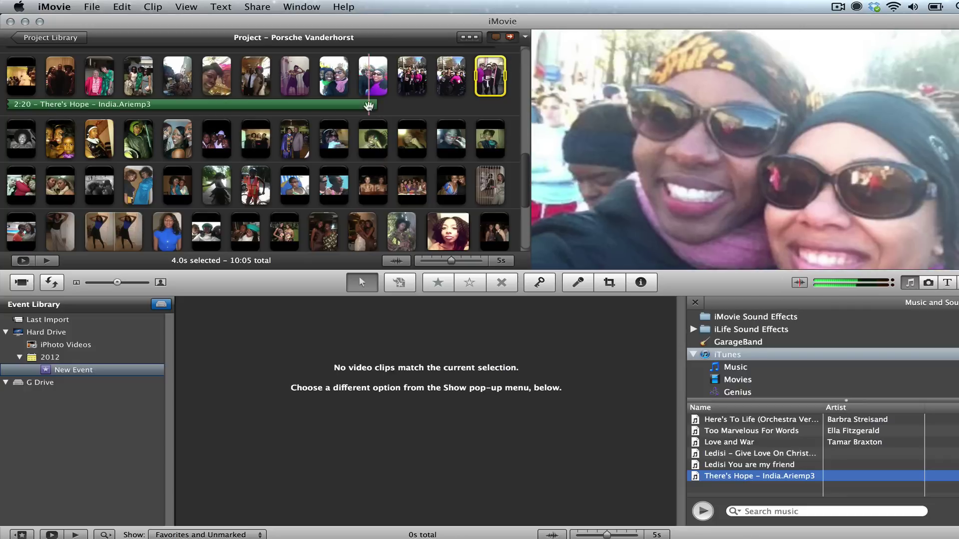
left_click_drag(378, 101, 502, 103)
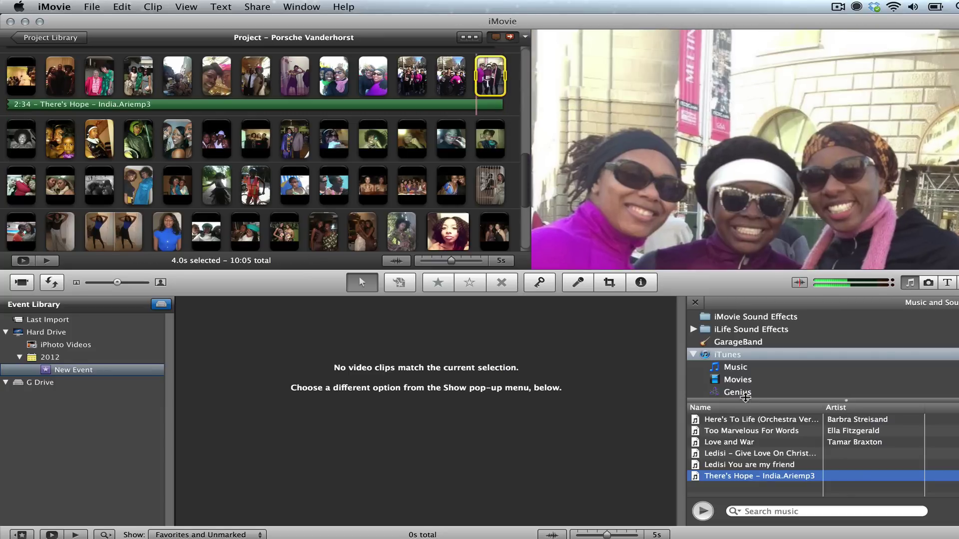
Add Ledisi You are my friend directly after There's Hope and trim its end back to 2:54
left_click(749, 465)
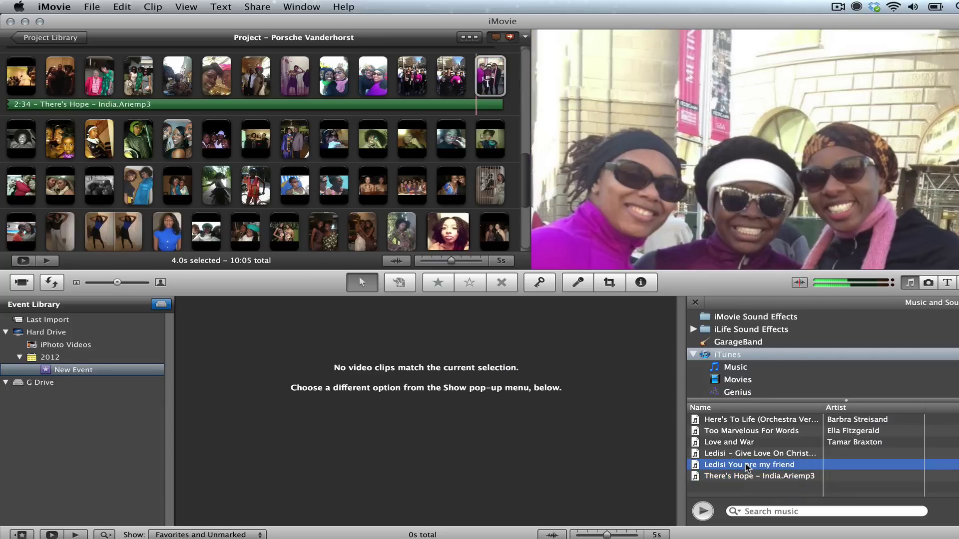
left_click_drag(748, 468, 6, 151)
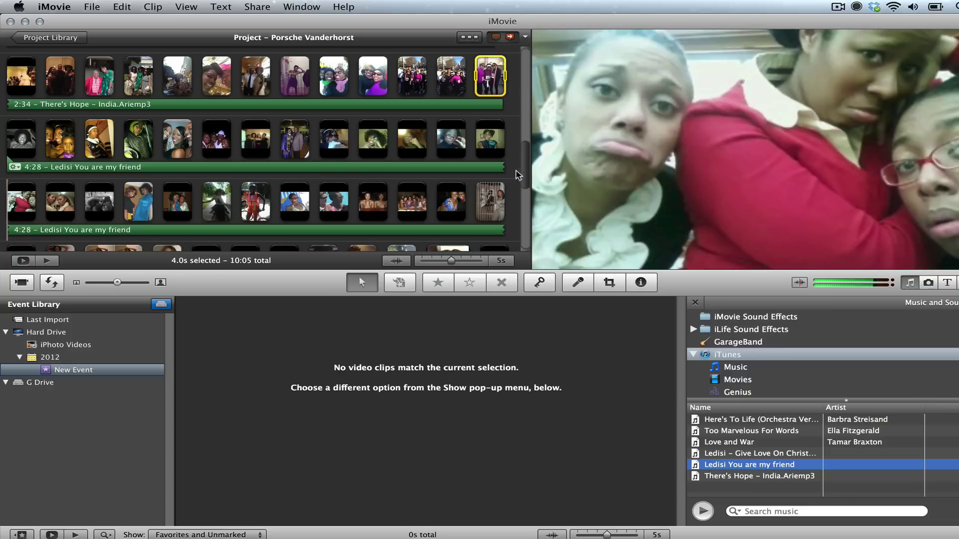
left_click_drag(524, 173, 525, 236)
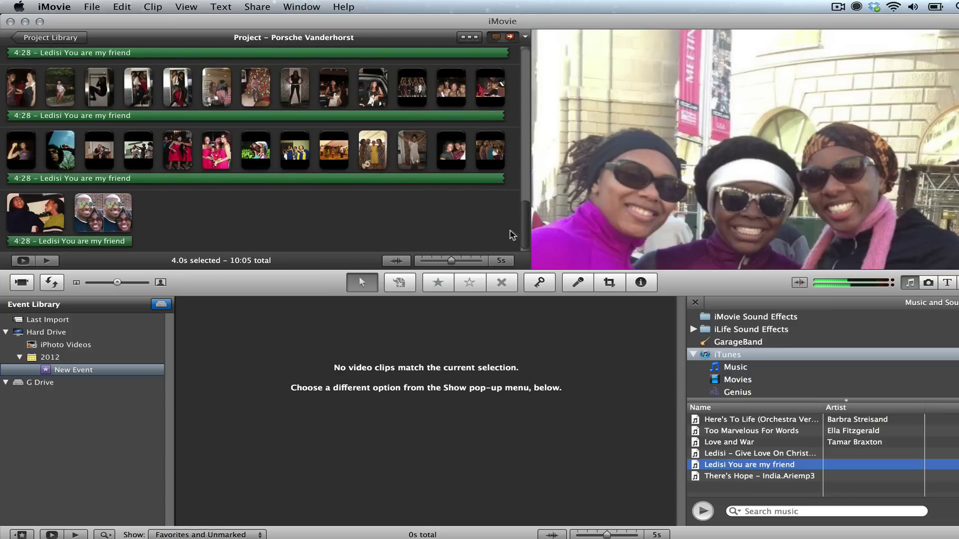
left_click_drag(130, 243, 197, 161)
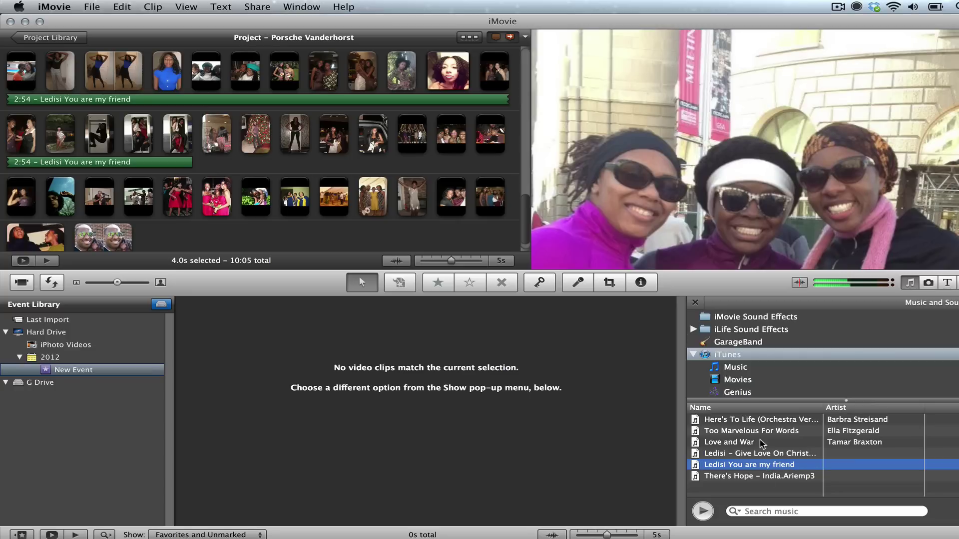
Add Too Marvelous For Words after the Ledisi song and shift it earlier so its start overlaps that song's end
left_click(752, 432)
left_click_drag(752, 433, 229, 168)
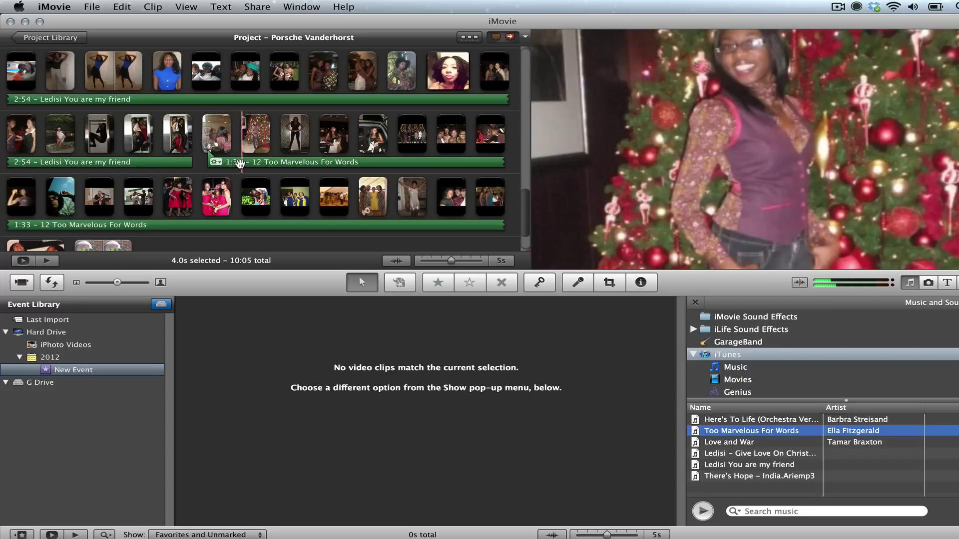
left_click_drag(244, 163, 219, 163)
left_click(175, 164)
right_click(176, 165)
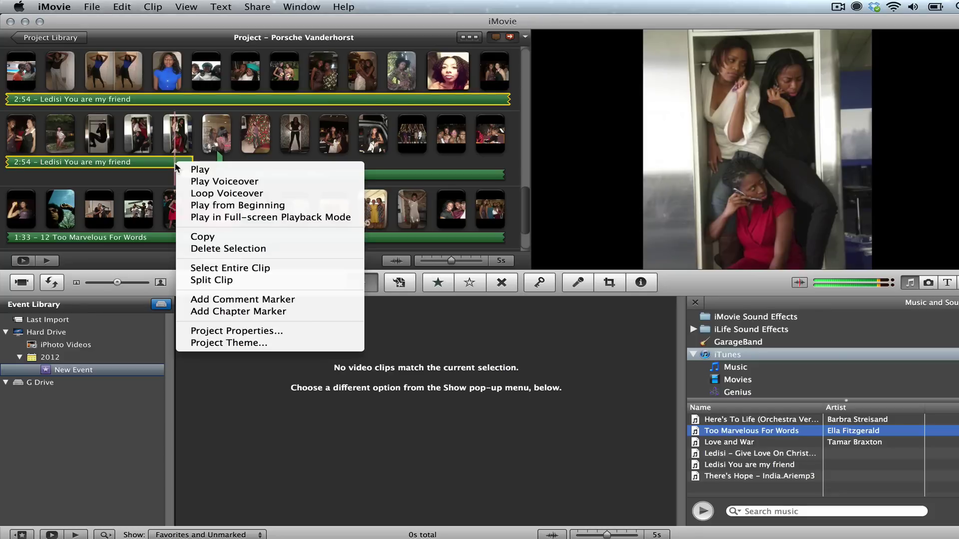
left_click(164, 163)
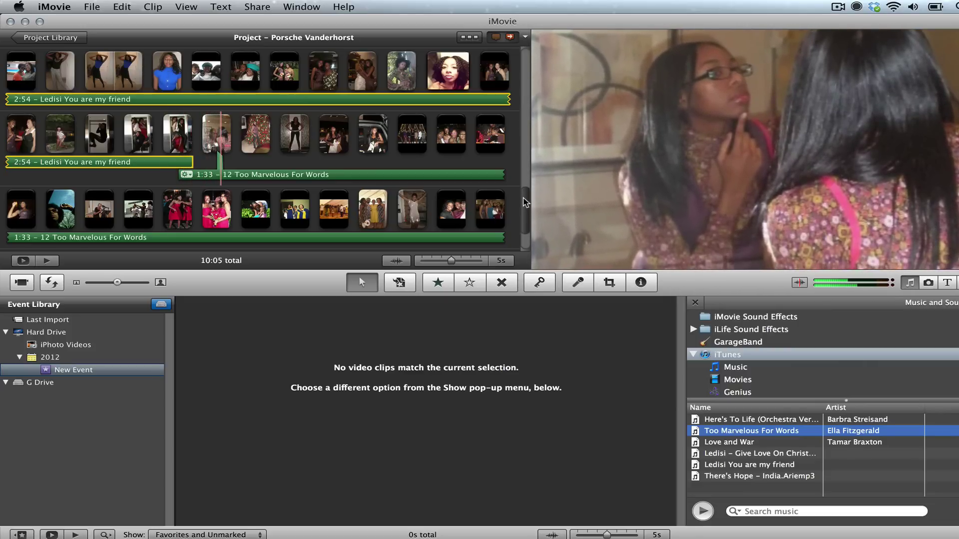
Extend the end of Too Marvelous For Words to 1:35 at the last photo, and briefly preview the slideshow
scroll(525, 203, "down", 3)
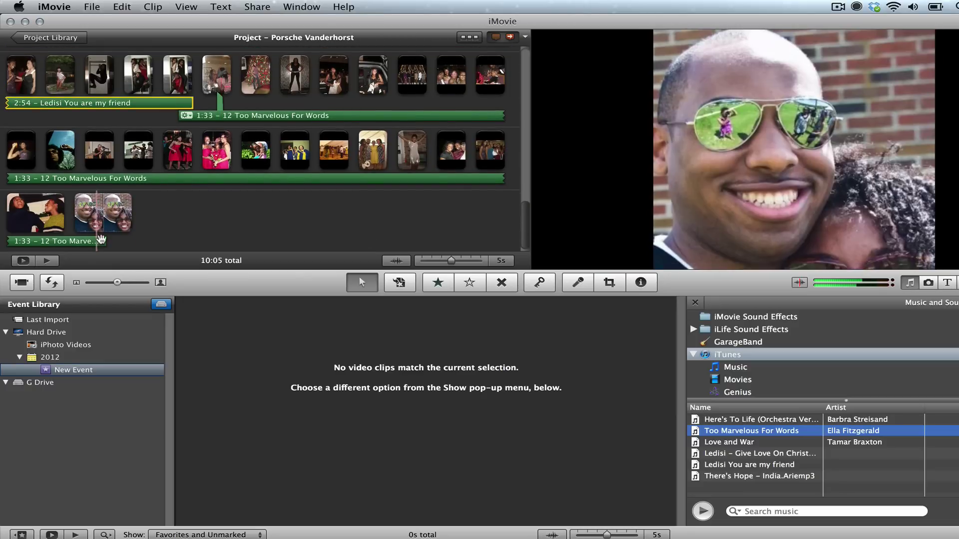
left_click_drag(102, 240, 132, 241)
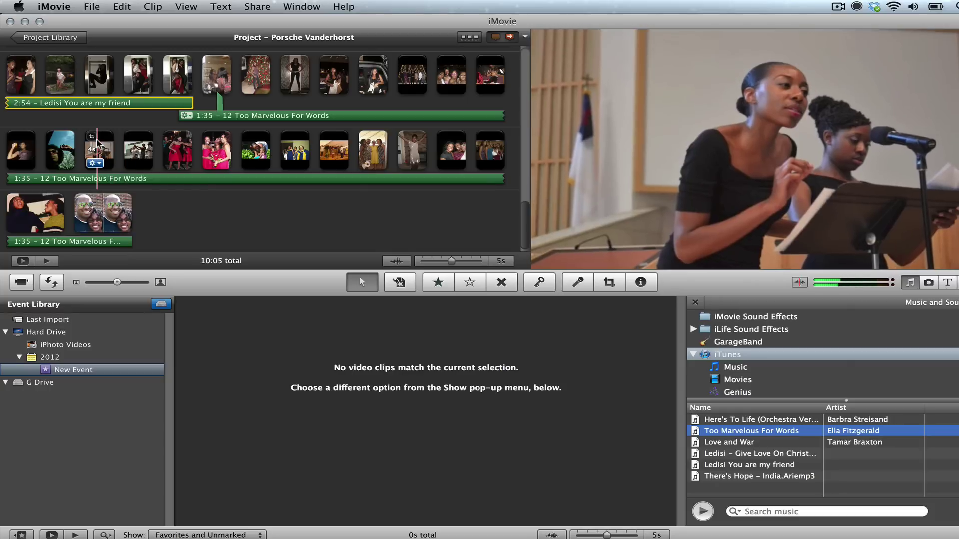
key("space")
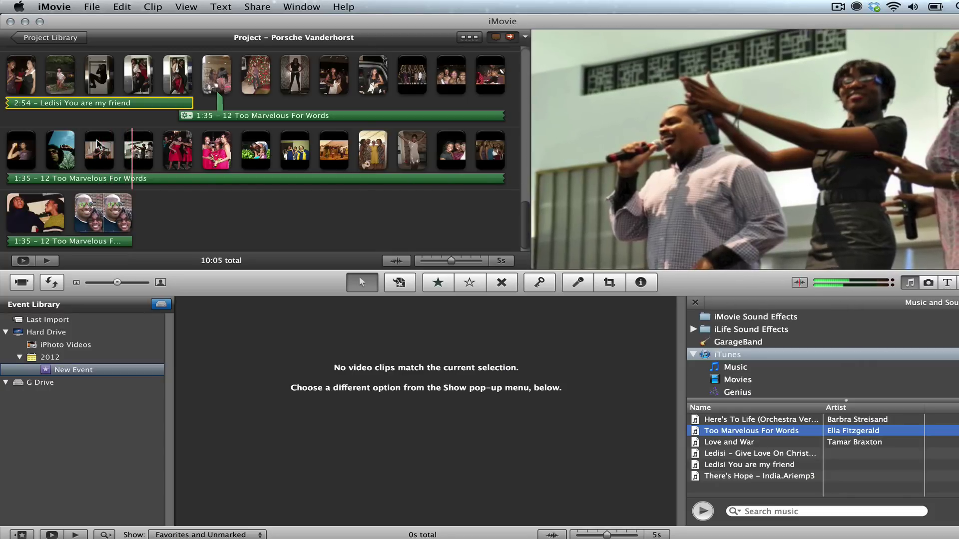
key("space")
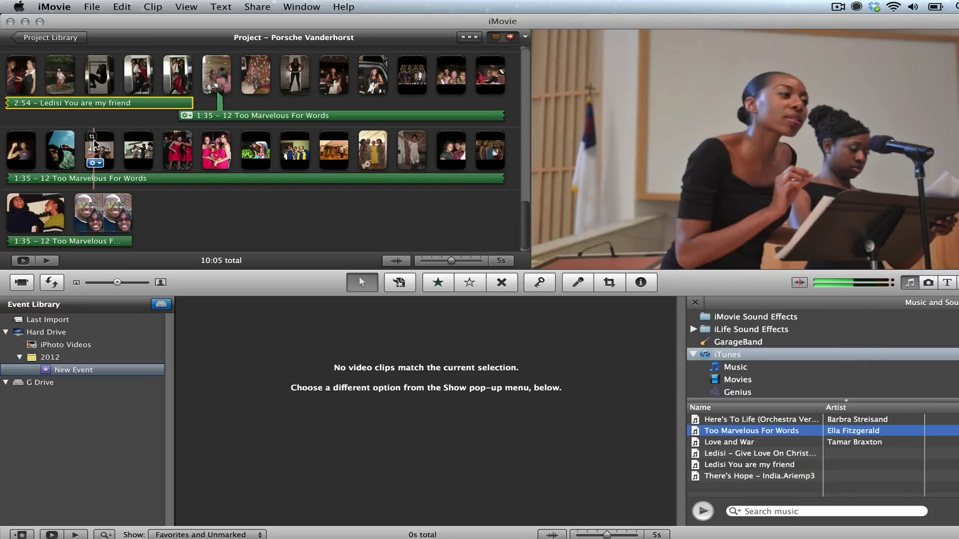
Review the project's sharing choices and QuickTime export settings, and close them without exporting
left_click(258, 7)
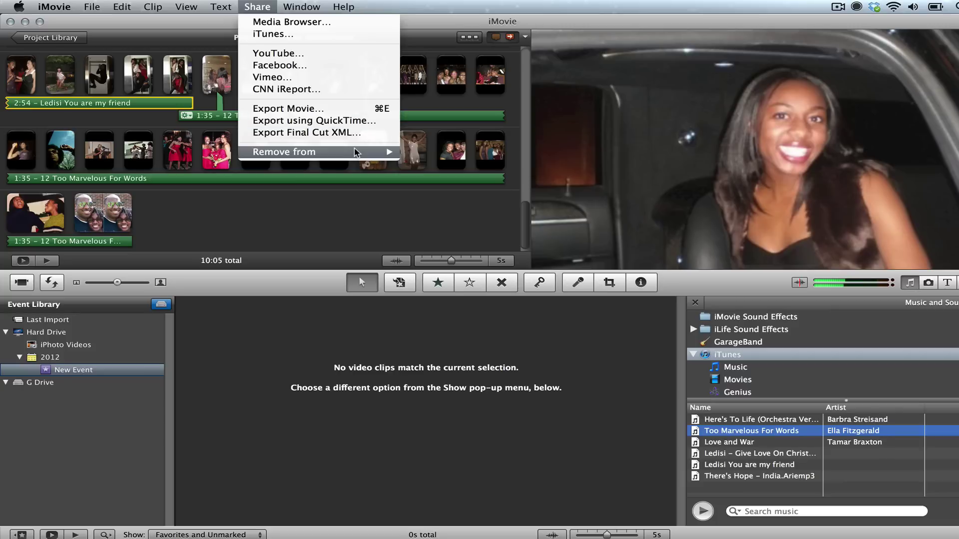
mouse_move(356, 152)
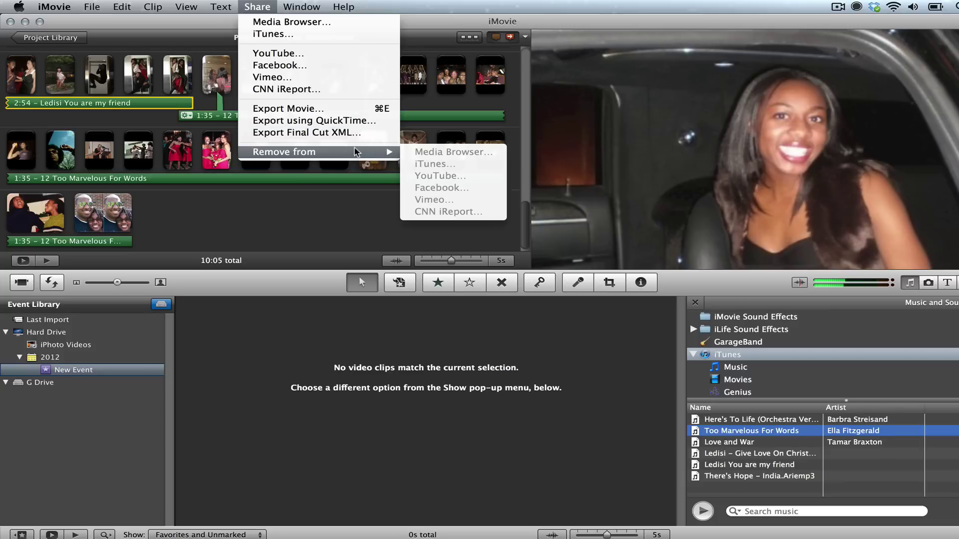
left_click(344, 122)
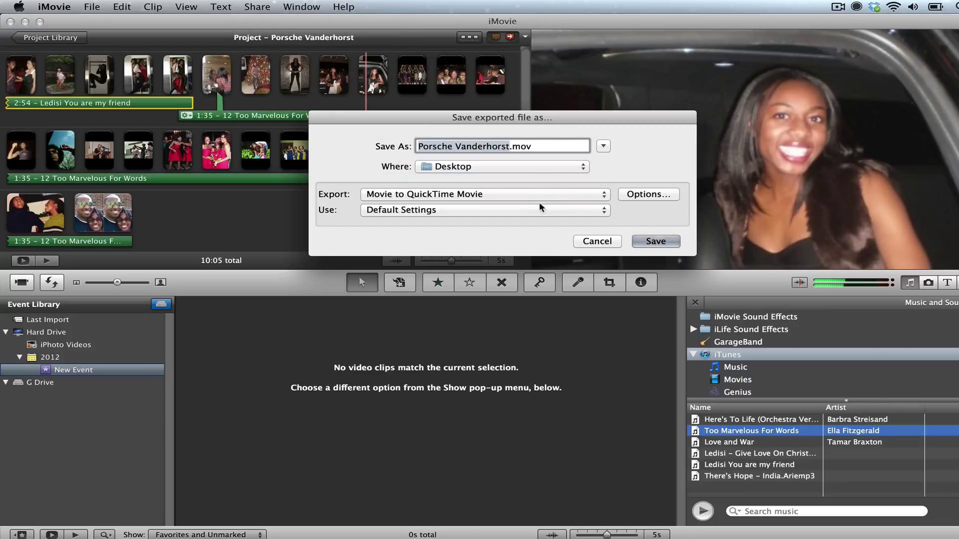
left_click(540, 209)
left_click(644, 143)
left_click(589, 244)
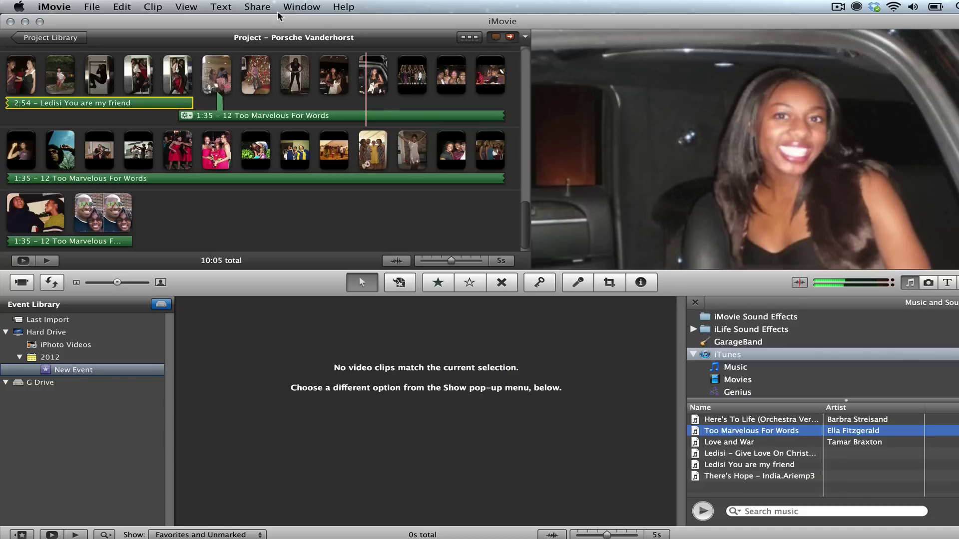
left_click(259, 7)
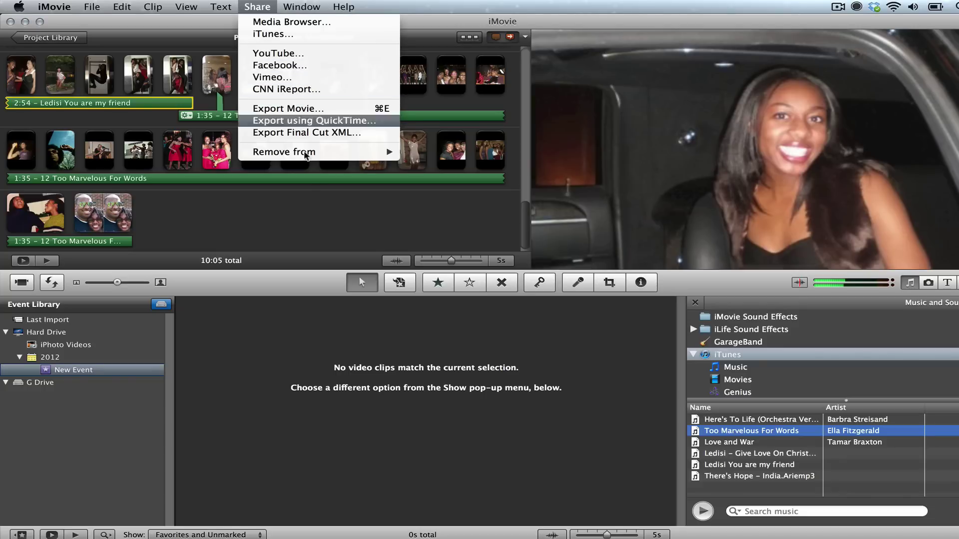
left_click(339, 221)
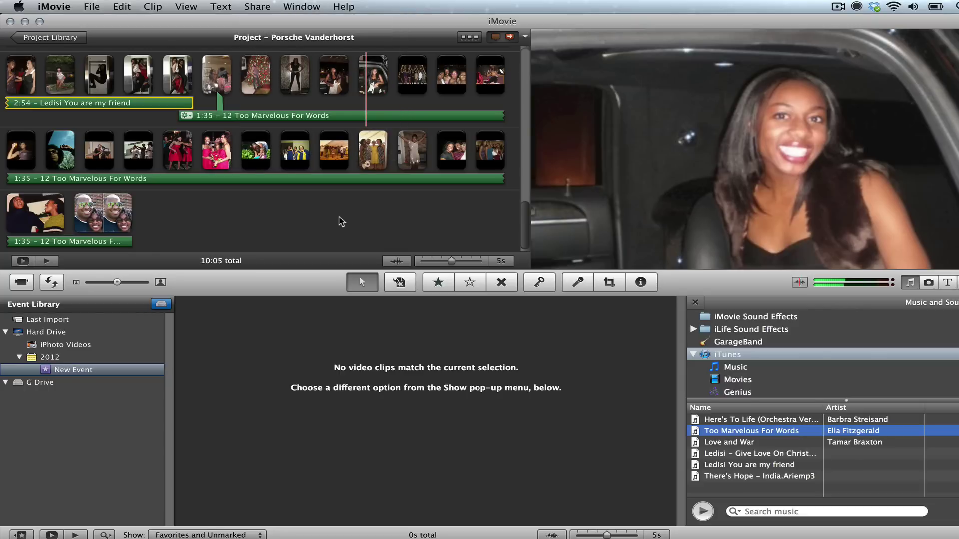